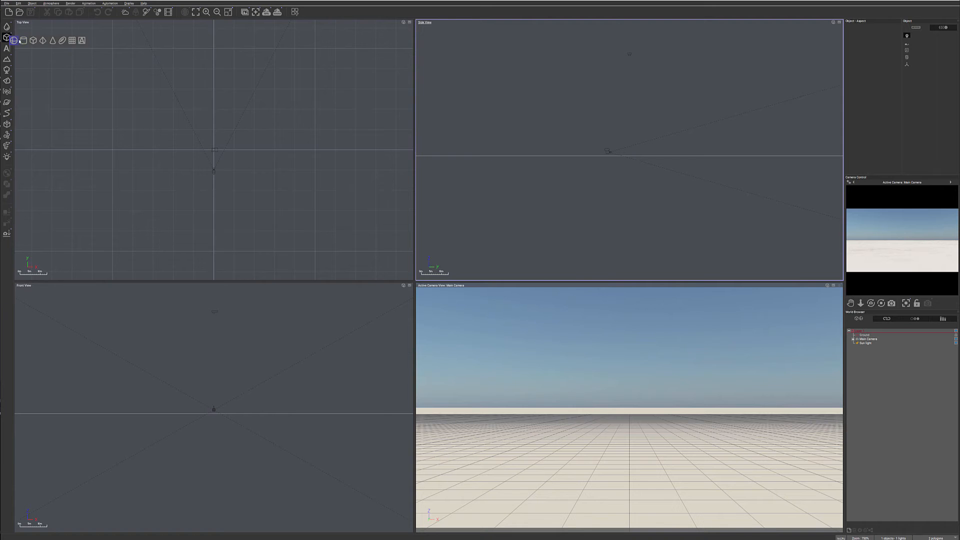
- Create a sphere in front of the camera in the Side View and open its material's color function graph
drag(635, 142, 666, 146)
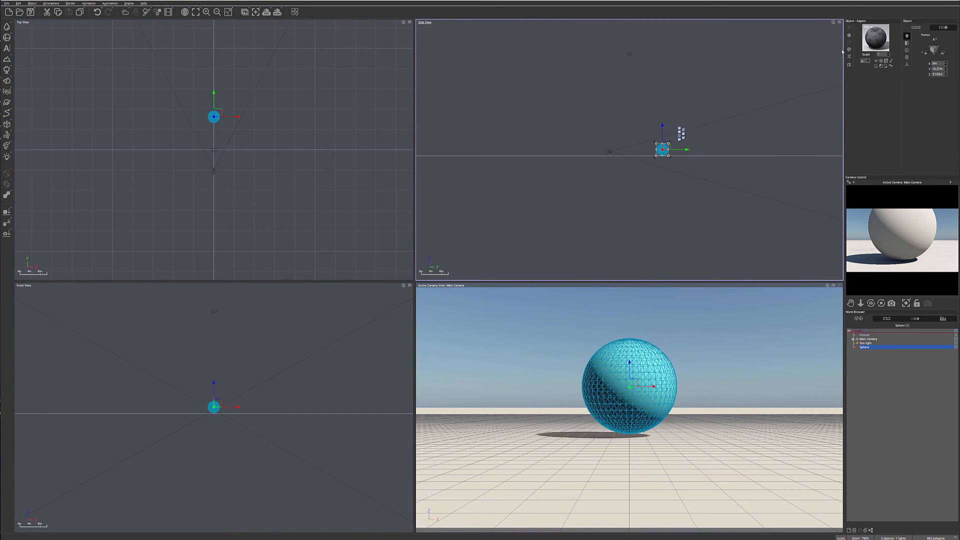
double_click(881, 36)
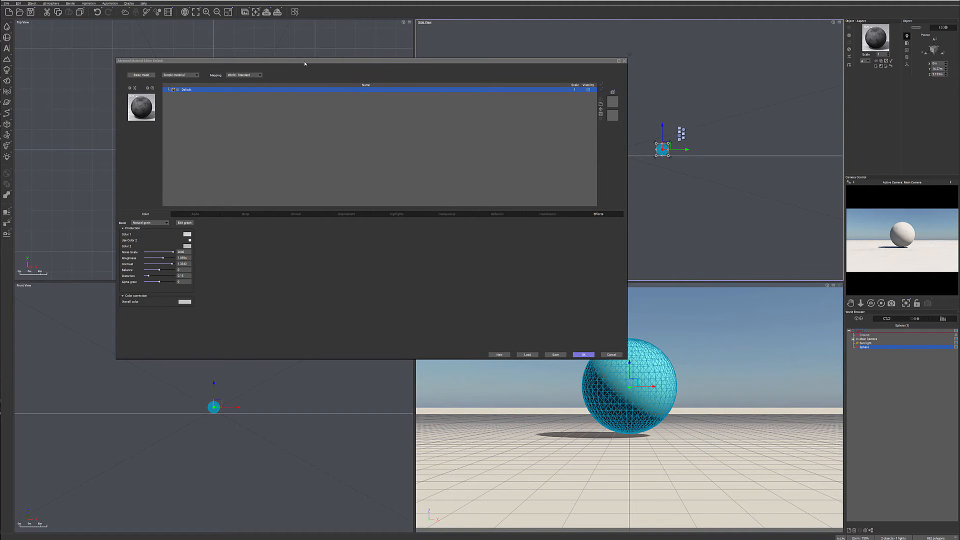
drag(303, 63, 363, 61)
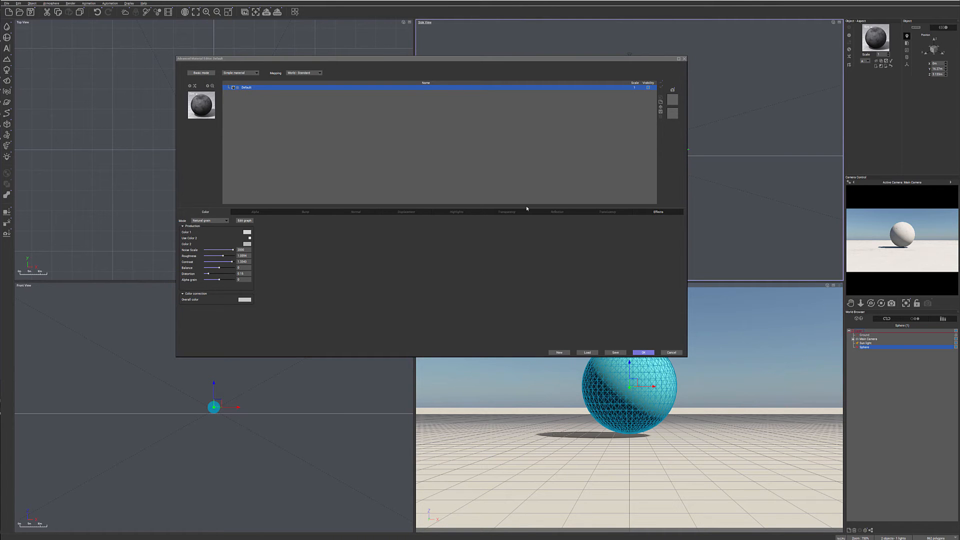
click(245, 221)
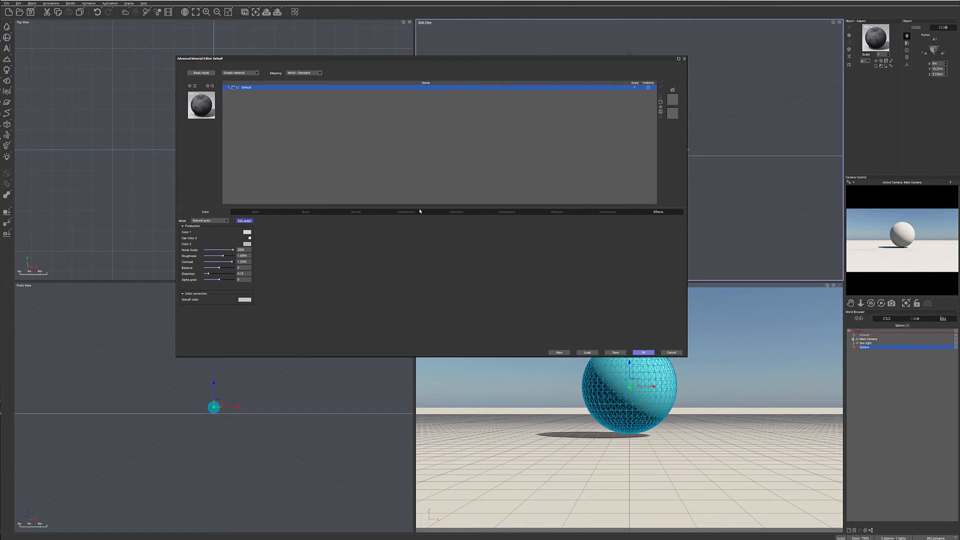
- Spread the graph out horizontally, with the input nodes first, the natural color node in the middle and the output nodes last
drag(470, 186, 562, 266)
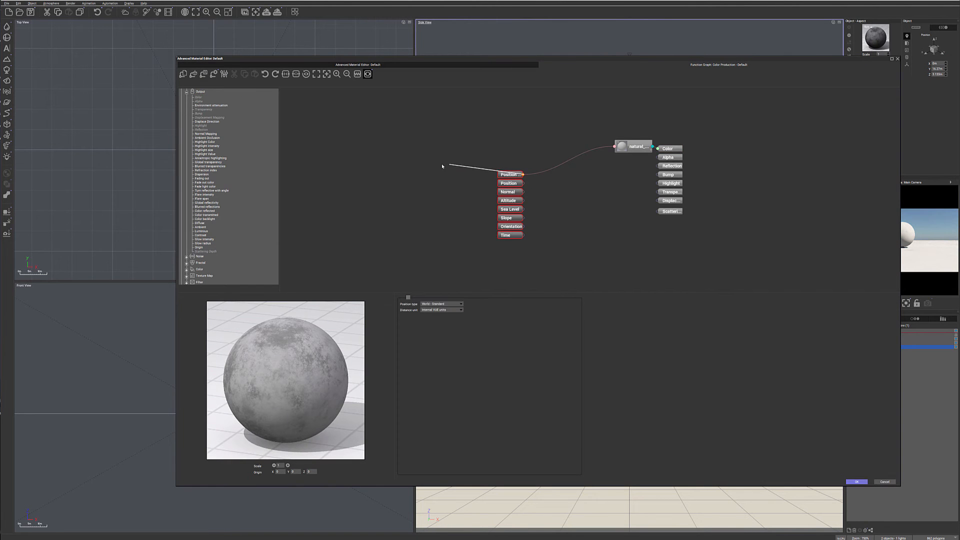
drag(509, 175, 346, 139)
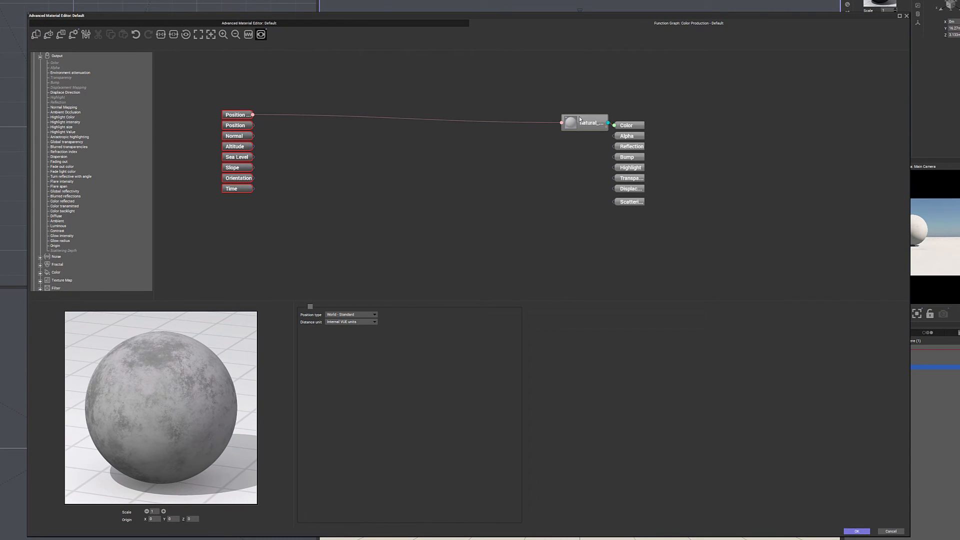
drag(580, 119, 419, 116)
drag(700, 87, 567, 243)
drag(632, 125, 717, 120)
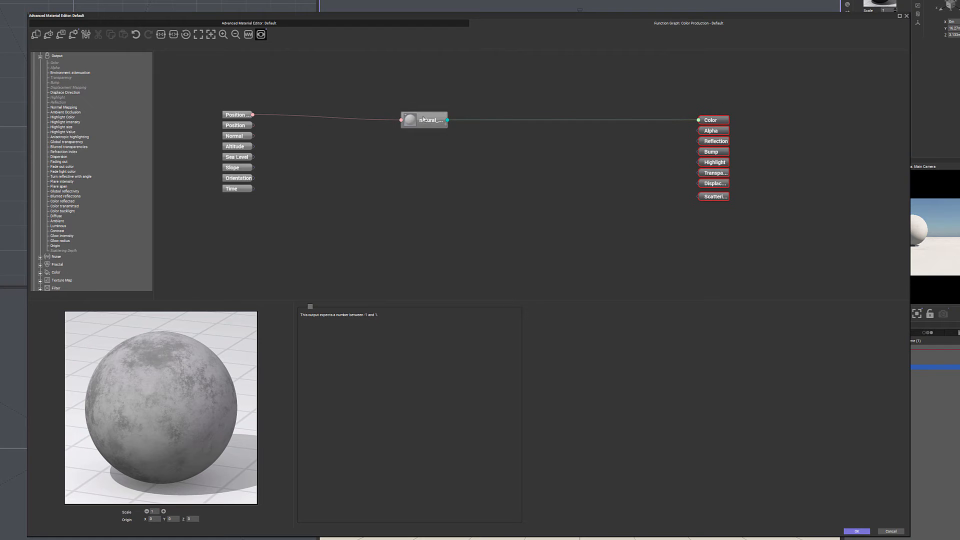
drag(425, 120, 447, 112)
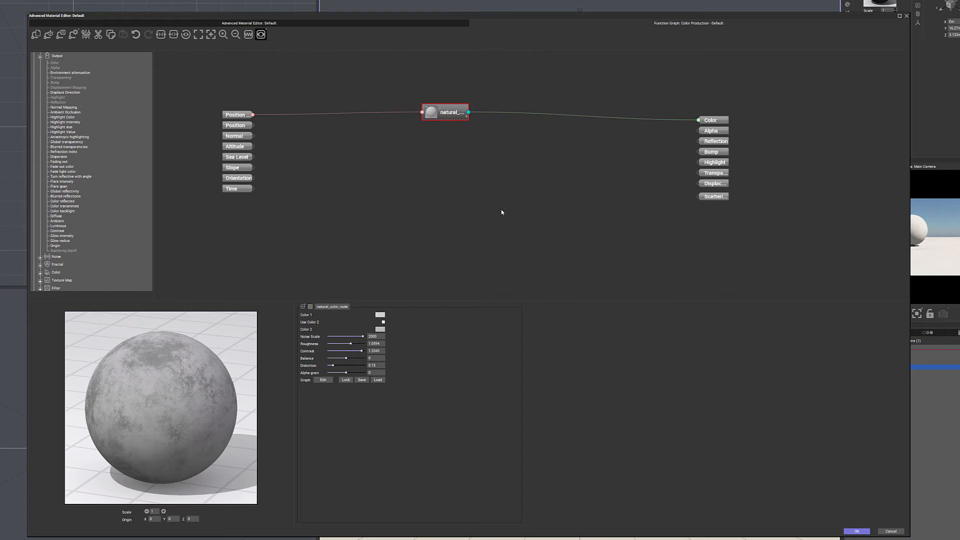
click(510, 90)
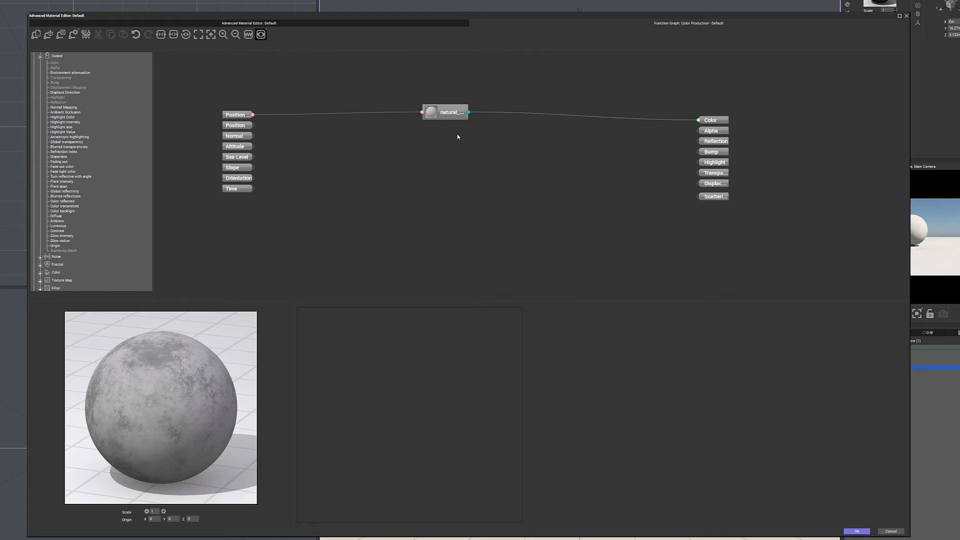
- Add a Simple Fractal node to the graph and place it below the natural color node
right_click(336, 149)
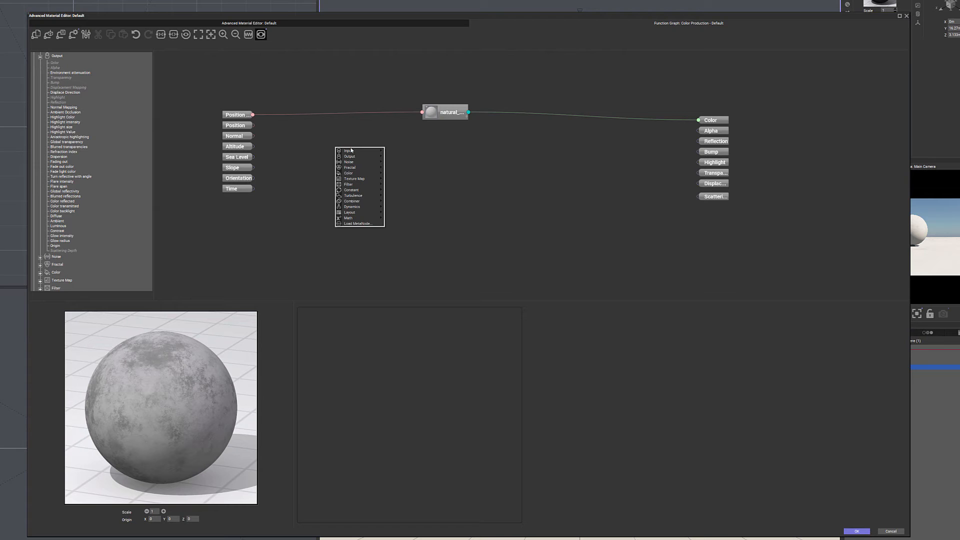
mouse_move(350, 167)
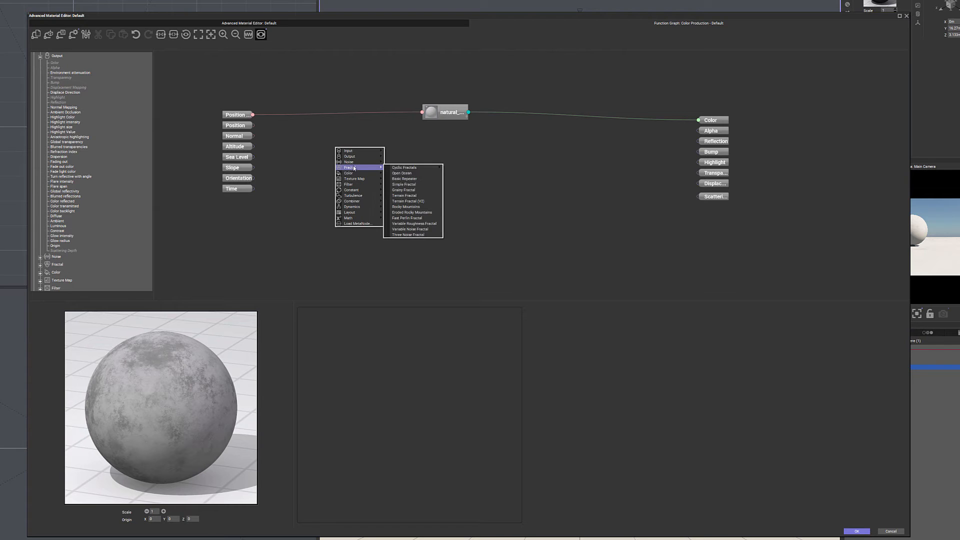
mouse_move(422, 168)
click(420, 185)
drag(346, 145, 430, 177)
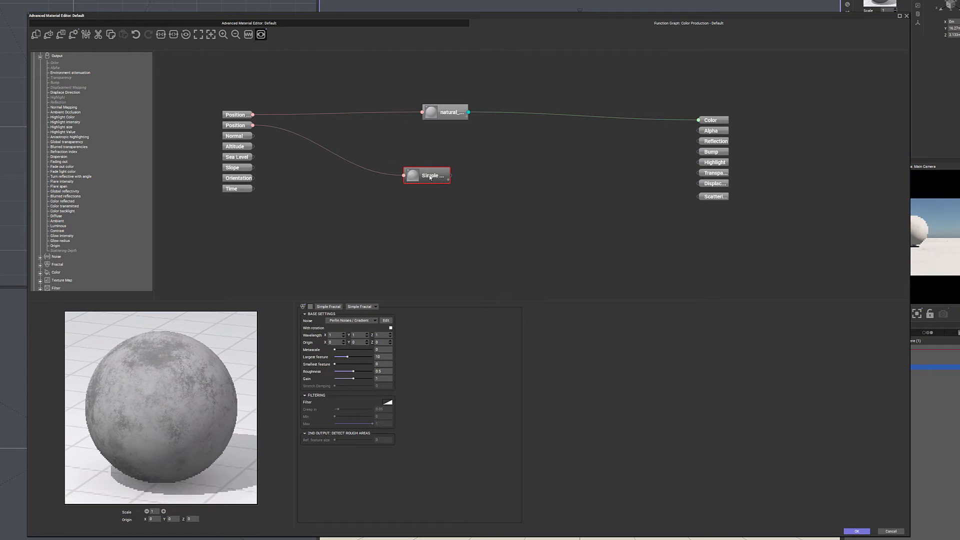
- Add a Color Map node near the Simple Fractal node and assign it a rainbow color map
right_click(489, 148)
mouse_move(518, 175)
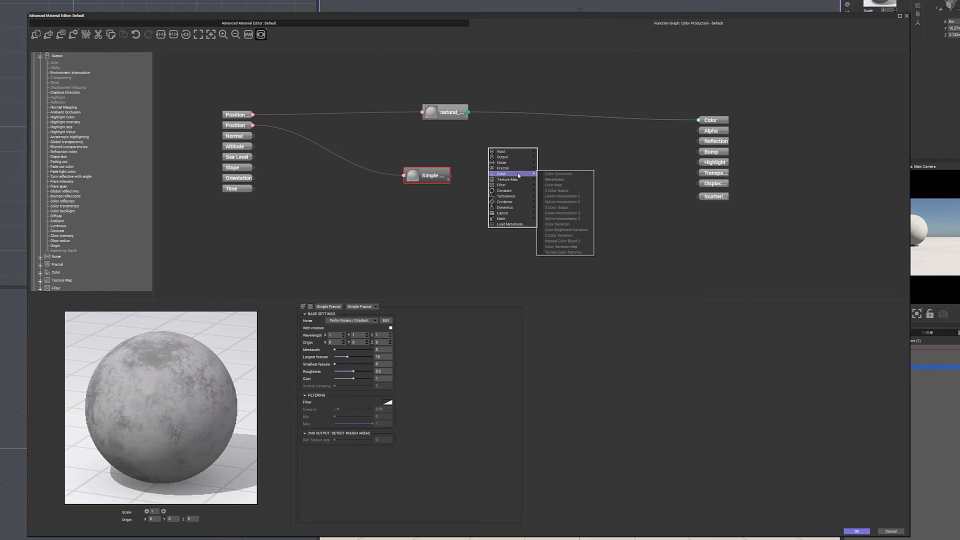
click(557, 185)
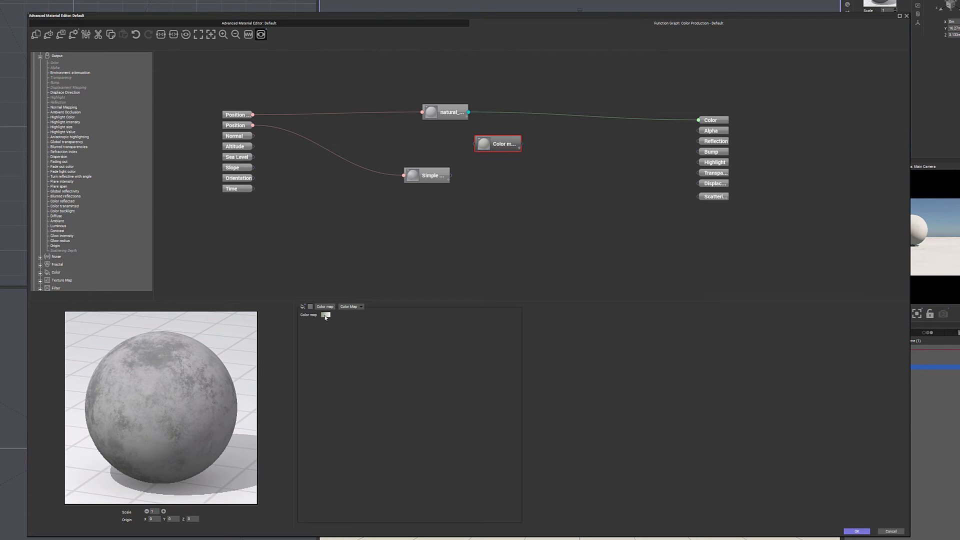
double_click(1, 130)
- Connect the Color Map node to the Color output and inspect its gradient in the Color Map Editor
drag(520, 144, 698, 120)
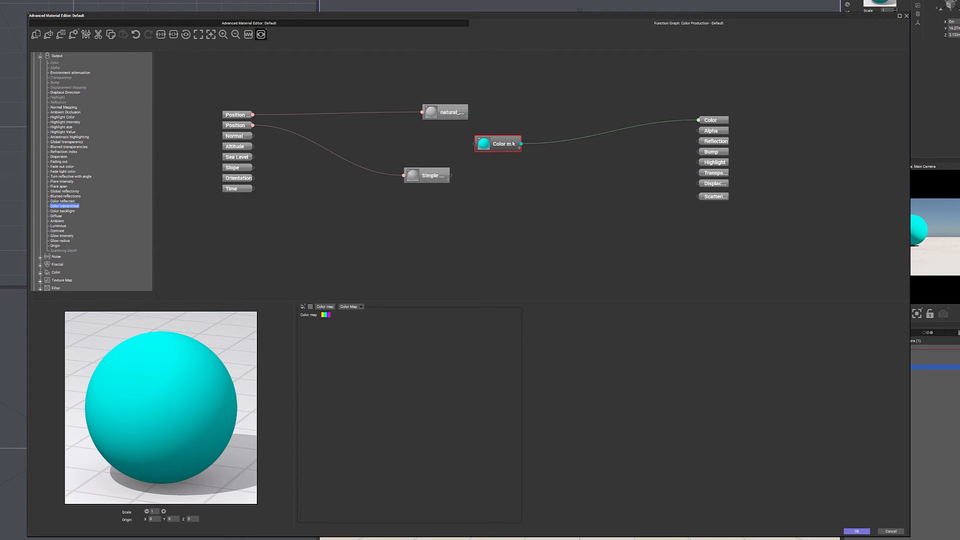
click(326, 319)
click(334, 318)
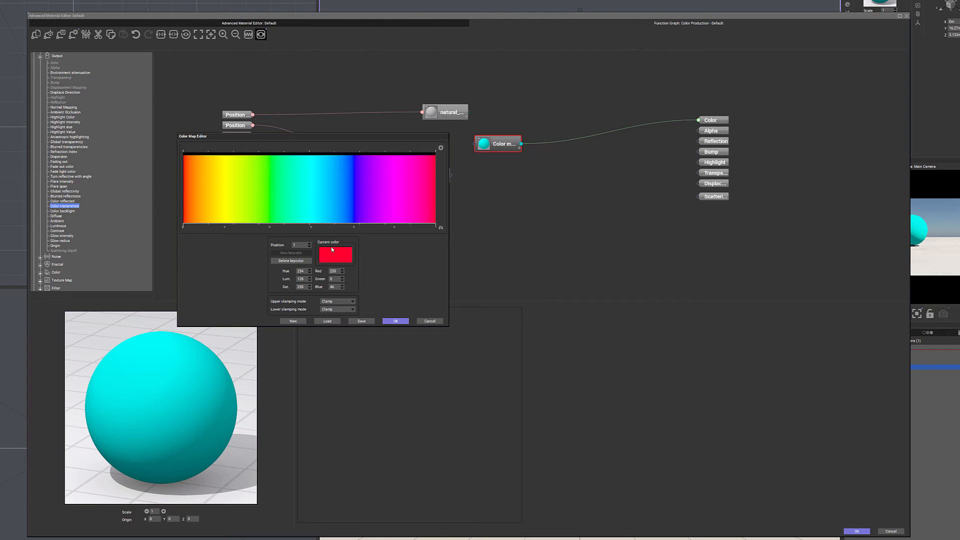
click(396, 320)
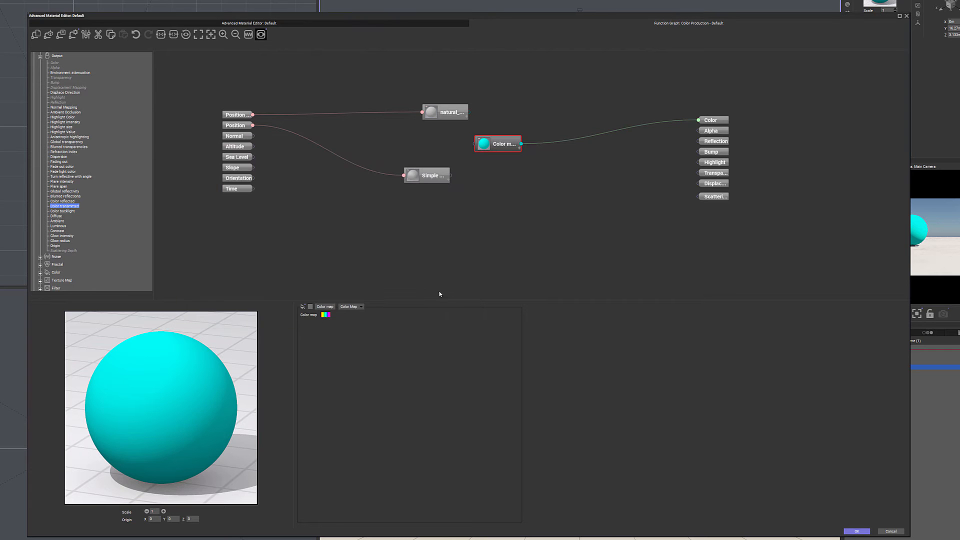
- Remove the link between Position and the Simple Fractal node, and connect the fractal's output to the Color Map node
drag(507, 149, 520, 167)
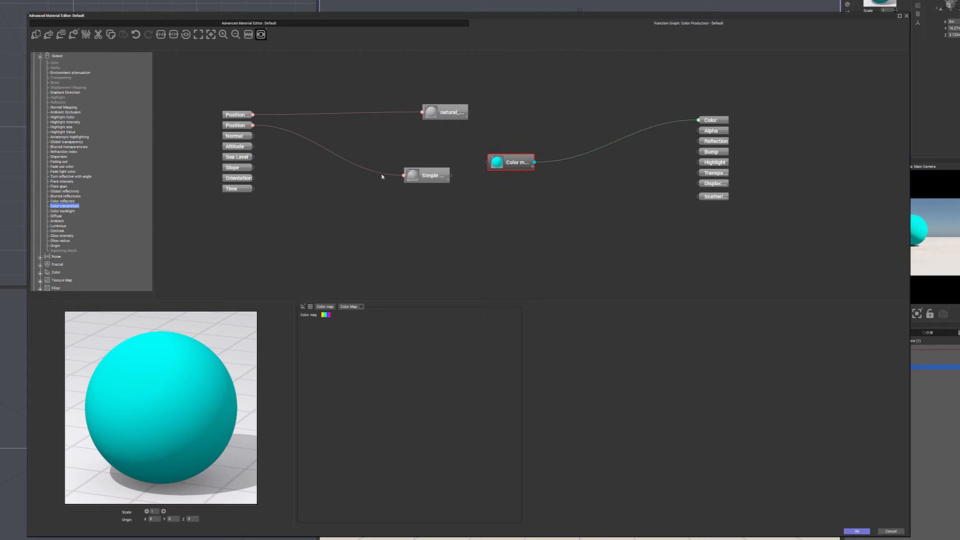
click(381, 175)
key(Delete)
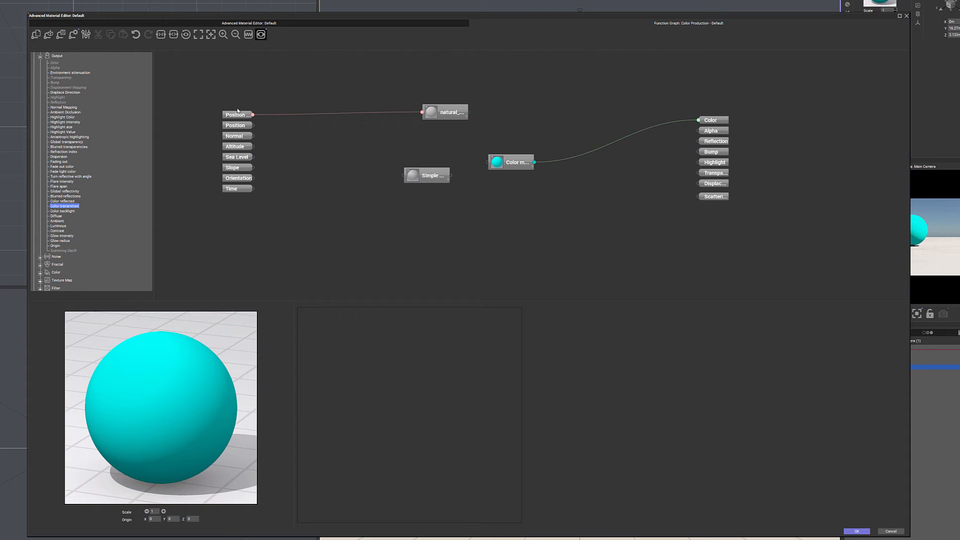
mouse_move(438, 173)
mouse_down()
mouse_move(417, 174)
mouse_move(497, 161)
mouse_up()
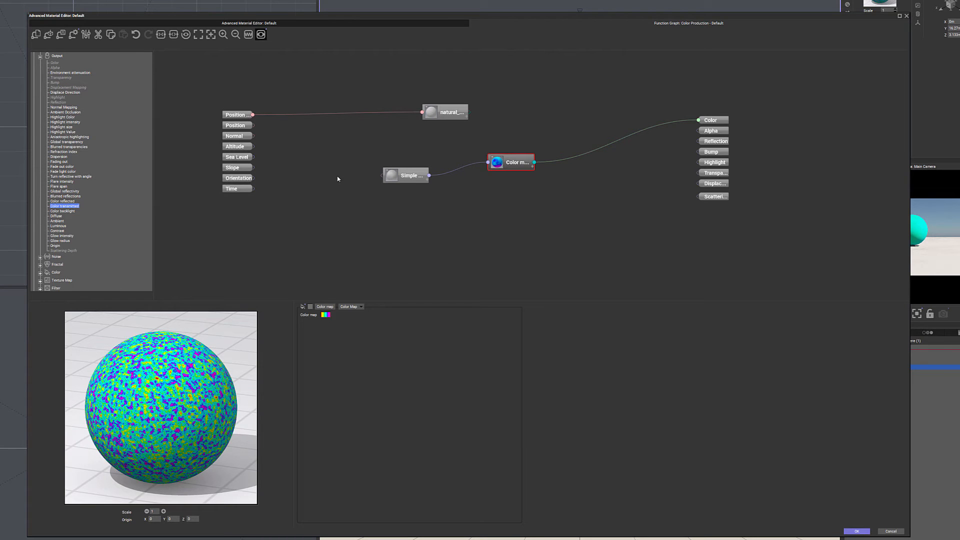
drag(352, 145, 542, 246)
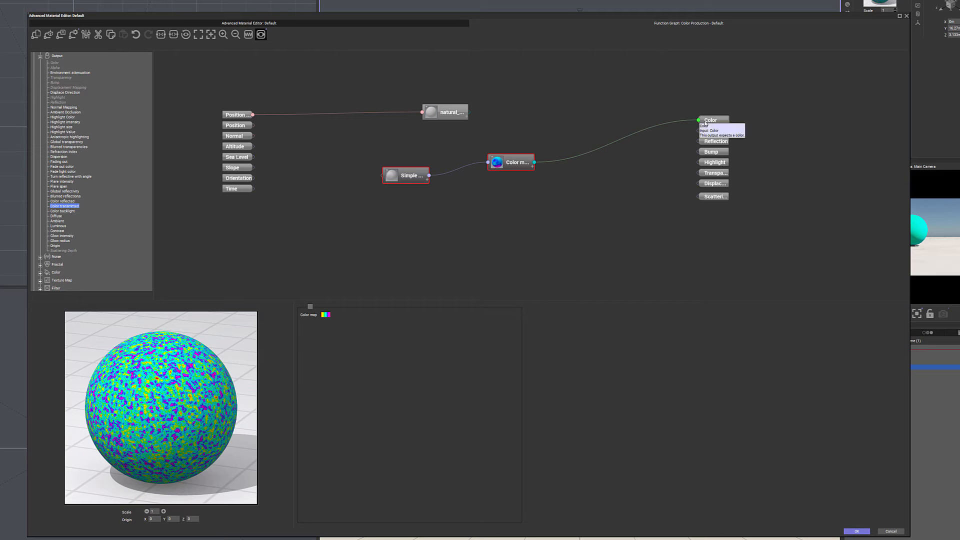
click(789, 120)
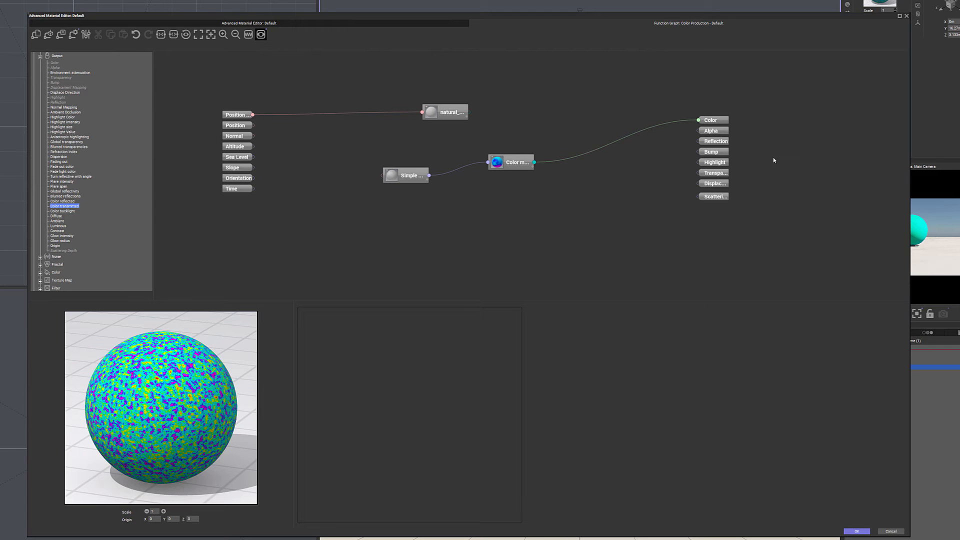
- Connect the natural color node to the Color output in place of the Color Map node
drag(468, 112, 697, 121)
drag(469, 112, 697, 120)
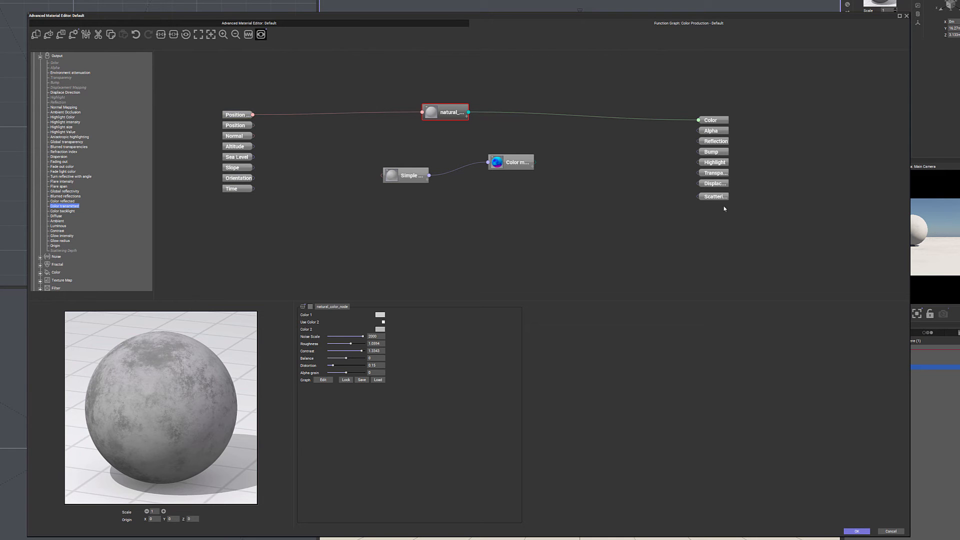
drag(579, 131, 363, 222)
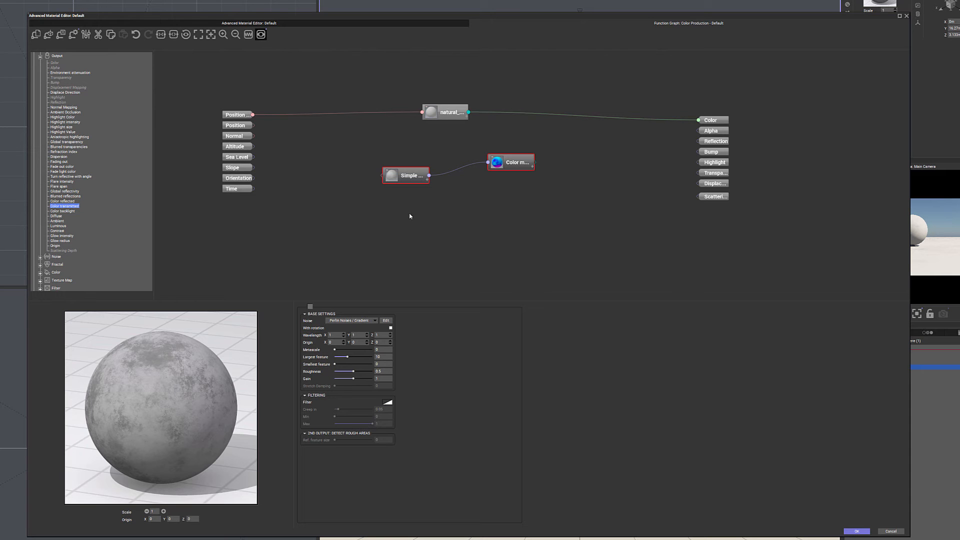
click(502, 202)
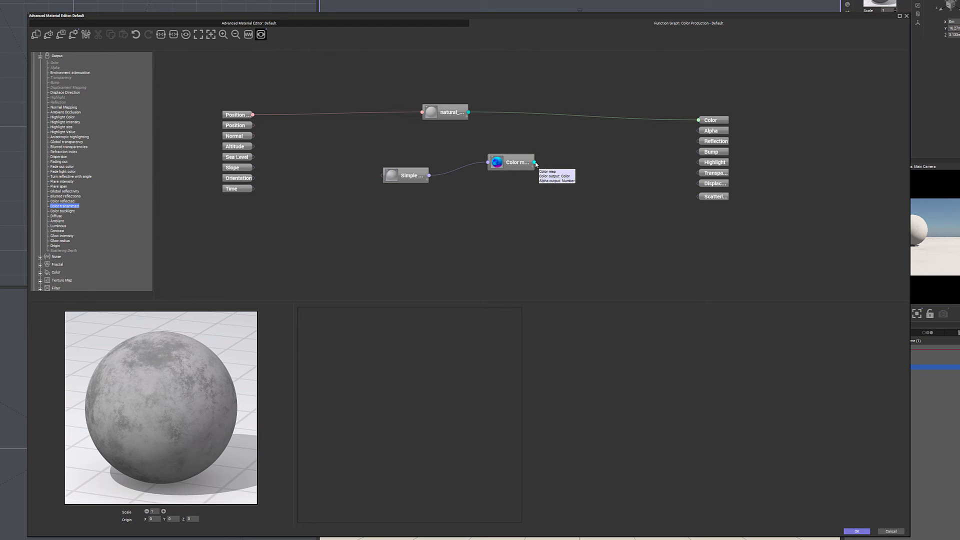
- Reconnect the Color Map node's output to the Color output
drag(534, 162, 606, 159)
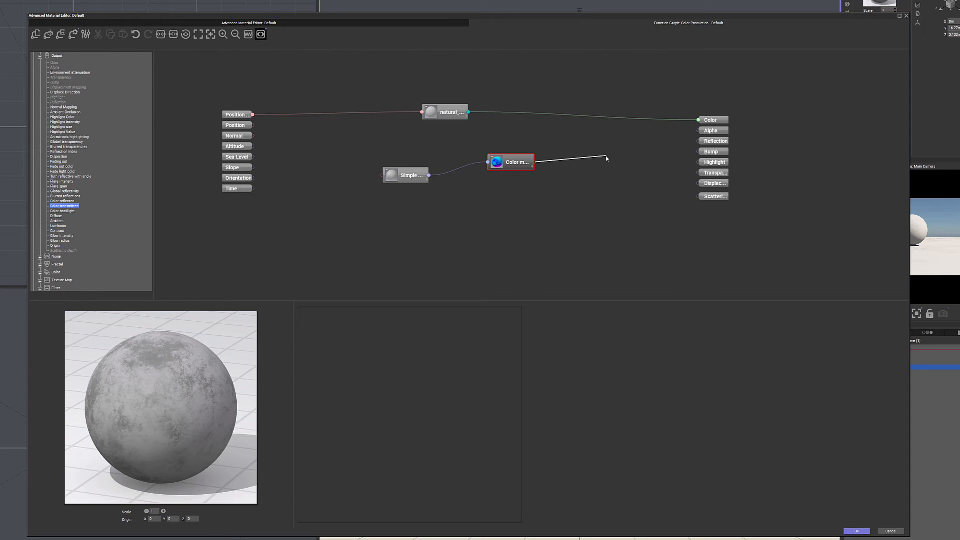
drag(606, 159, 606, 159)
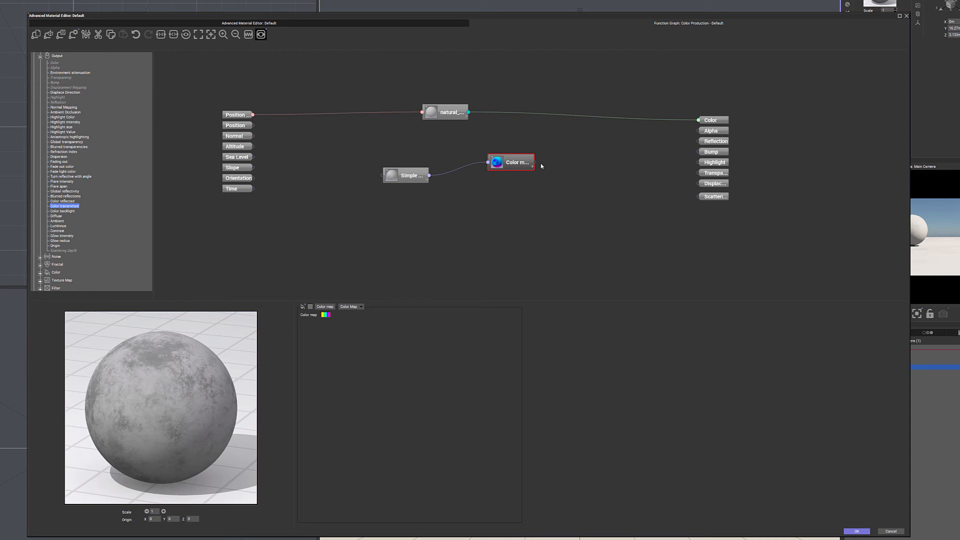
drag(534, 163, 685, 124)
drag(700, 122, 699, 120)
- Delete the natural color node and line up the Simple Fractal and Color Map nodes level with the Color output
click(449, 112)
key(Delete)
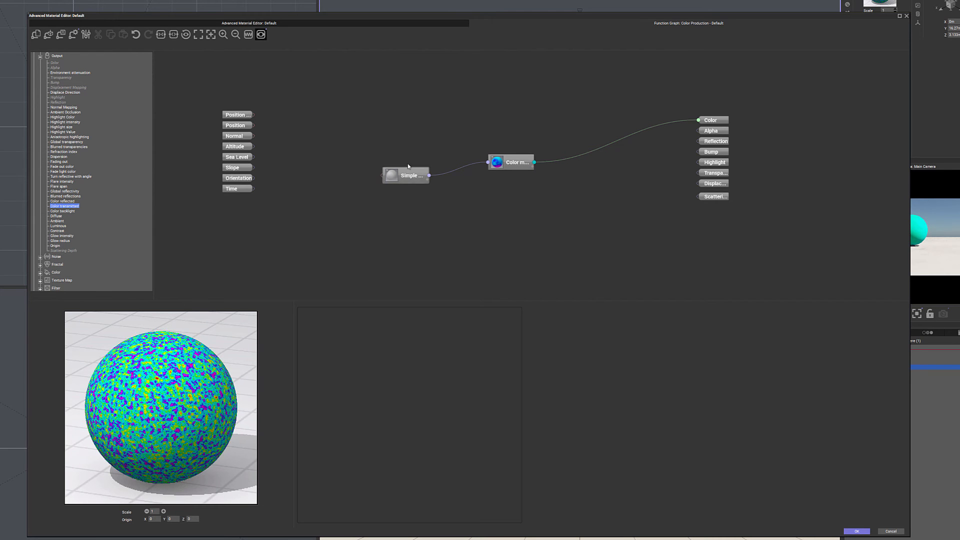
drag(406, 175, 390, 120)
drag(525, 161, 535, 118)
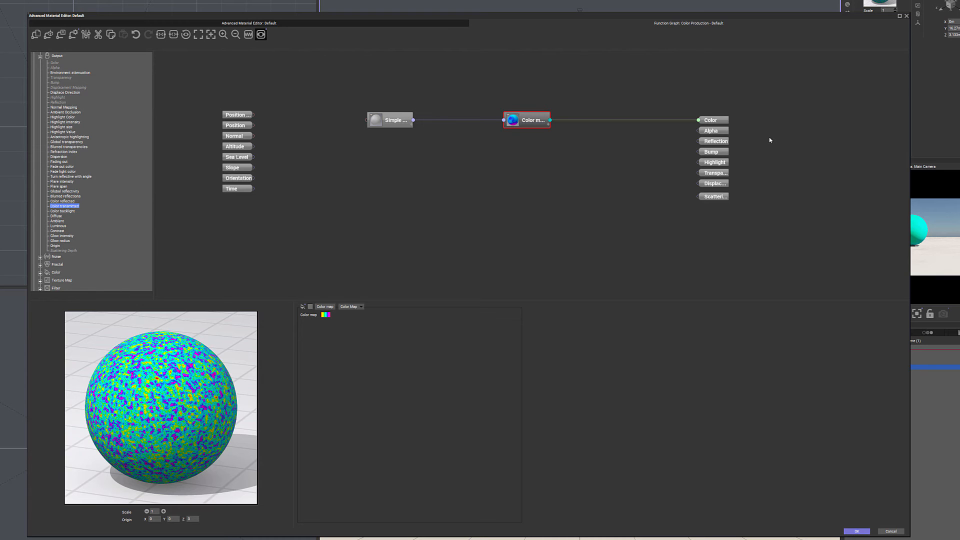
- Review the available Output node types and the material's Effects settings, and return to its Color settings
scroll(113, 144, up, 1)
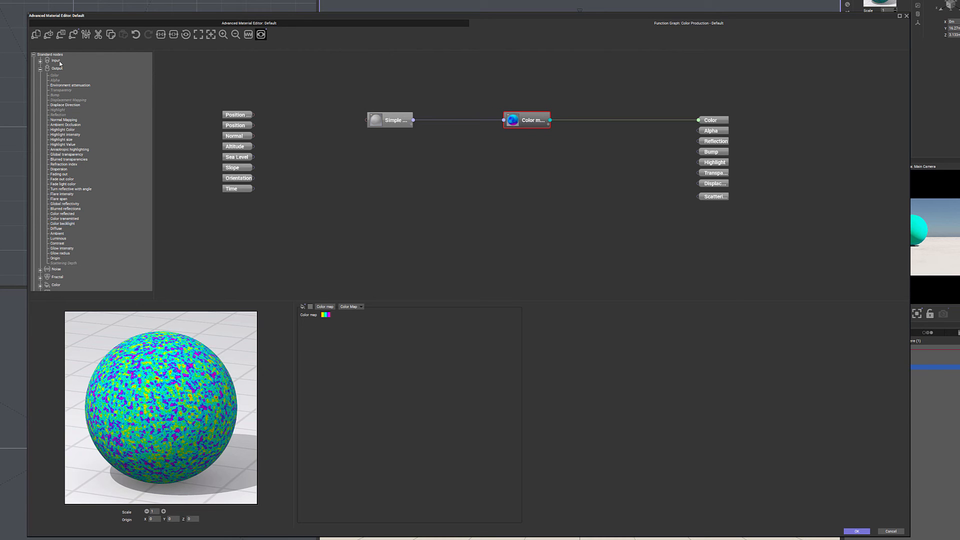
right_click(587, 130)
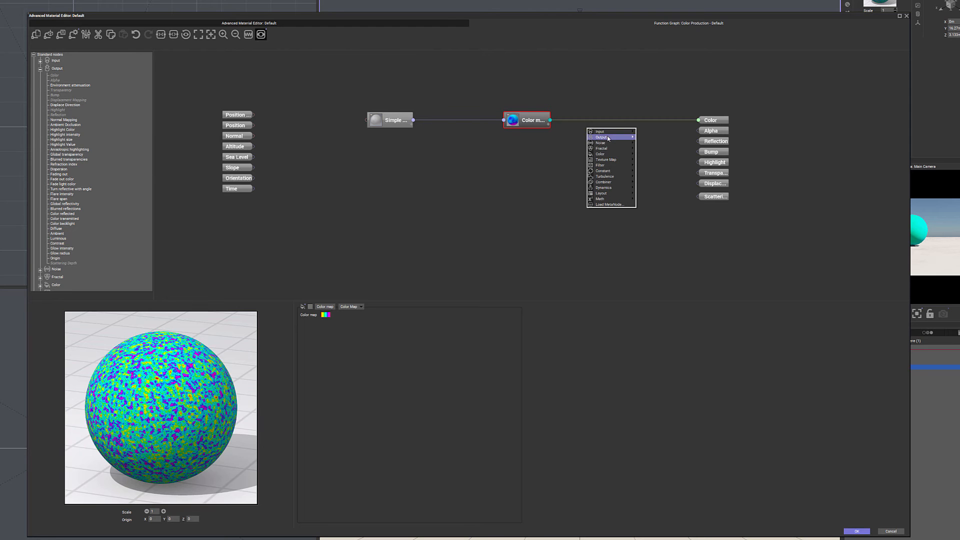
mouse_move(608, 139)
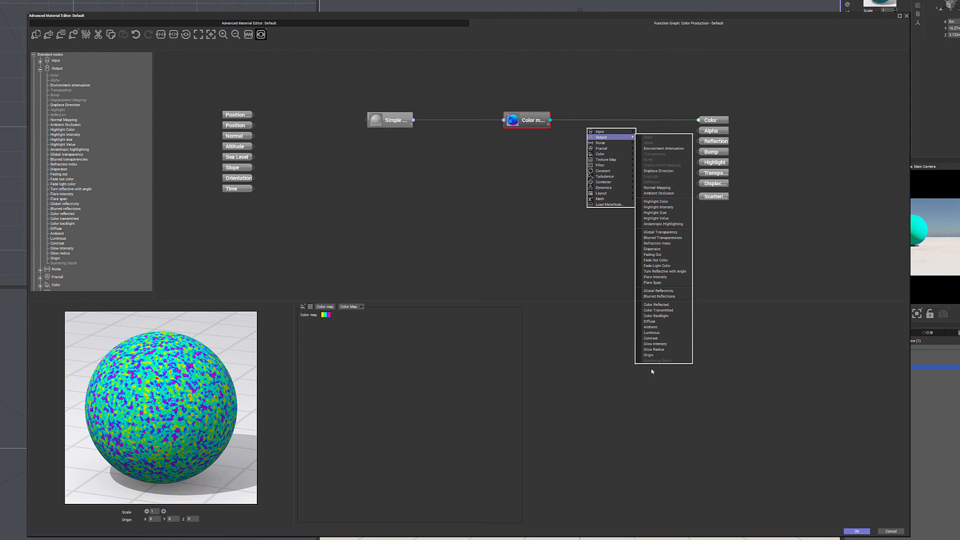
click(314, 23)
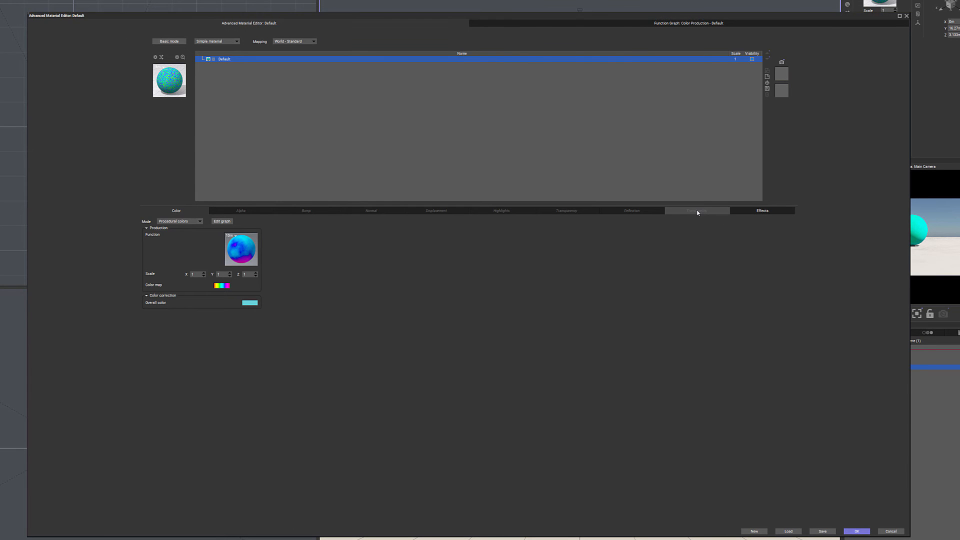
click(752, 210)
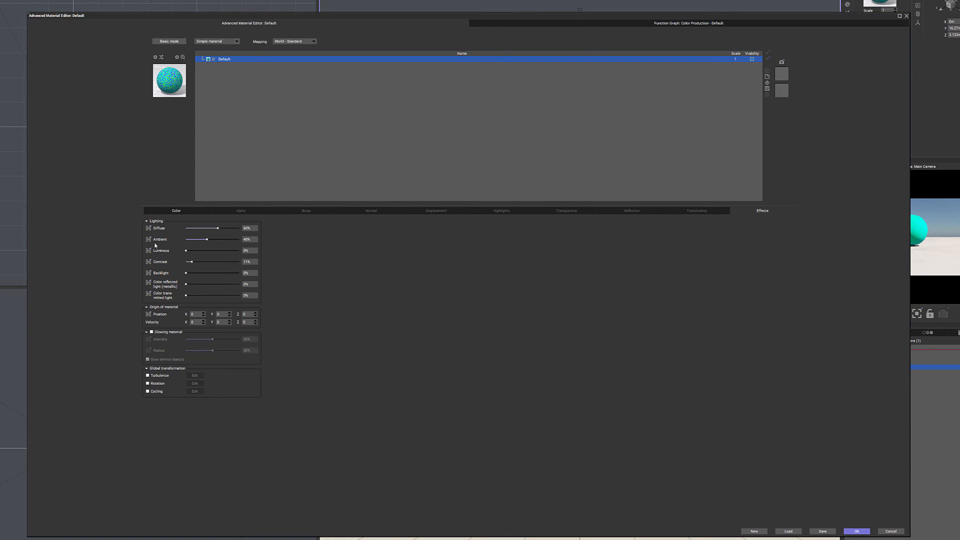
click(176, 210)
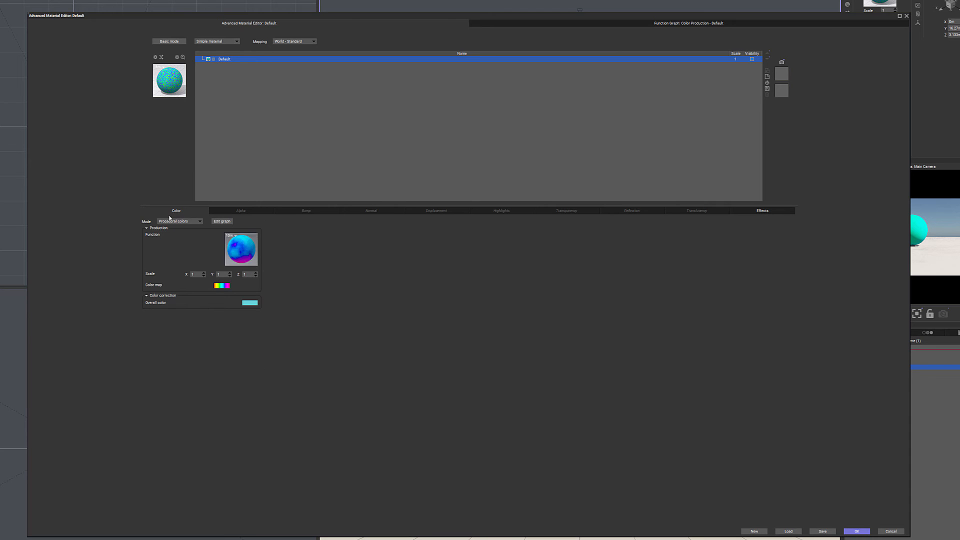
- Review the Transparency settings, the available material types and the Output node types in the function graph
click(583, 213)
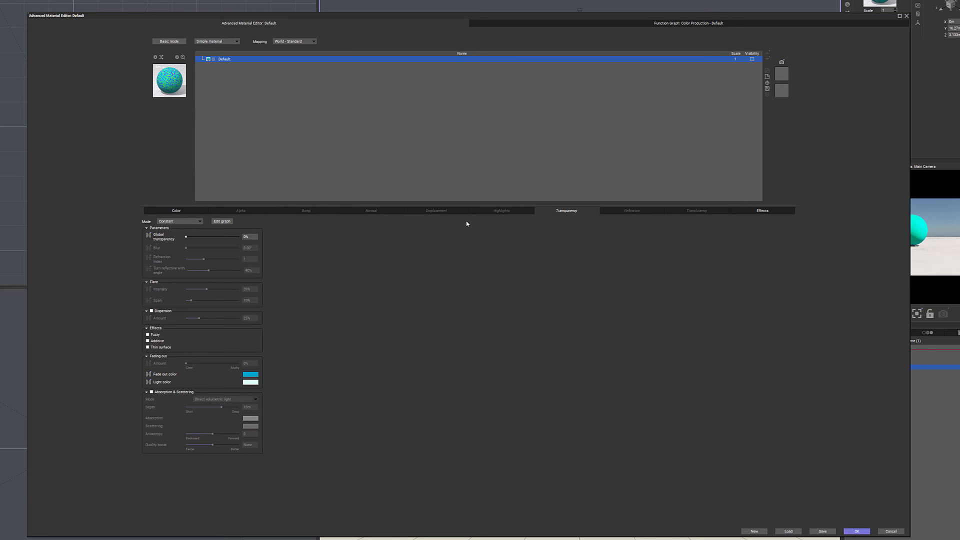
click(236, 42)
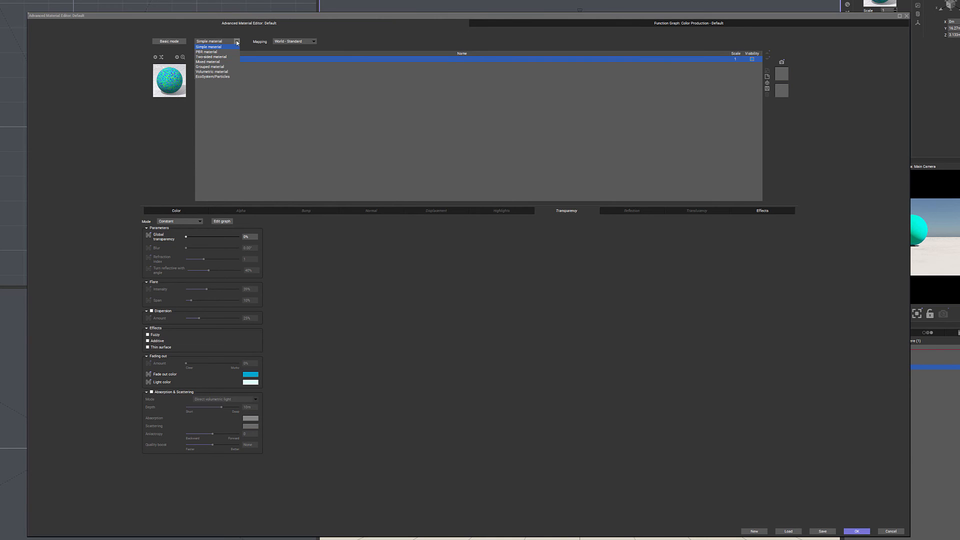
click(207, 53)
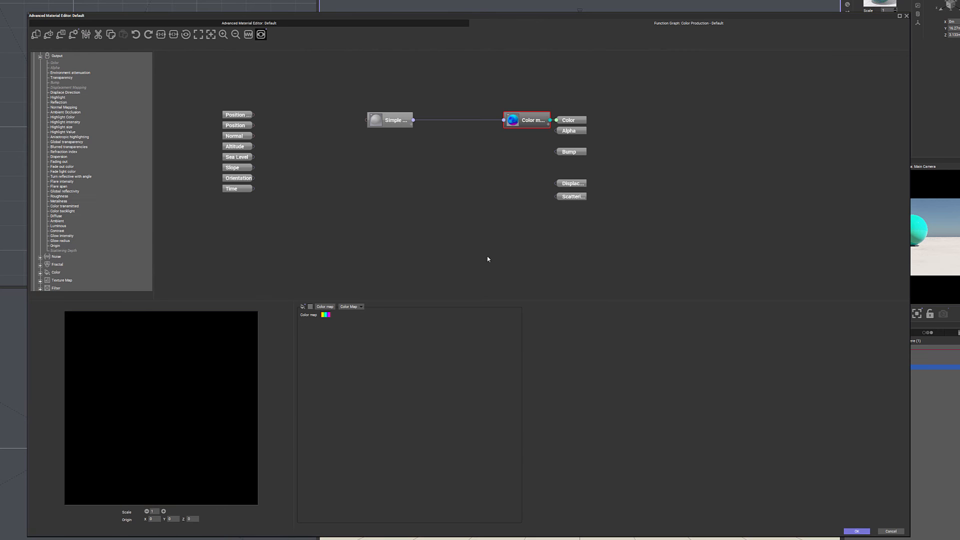
right_click(448, 153)
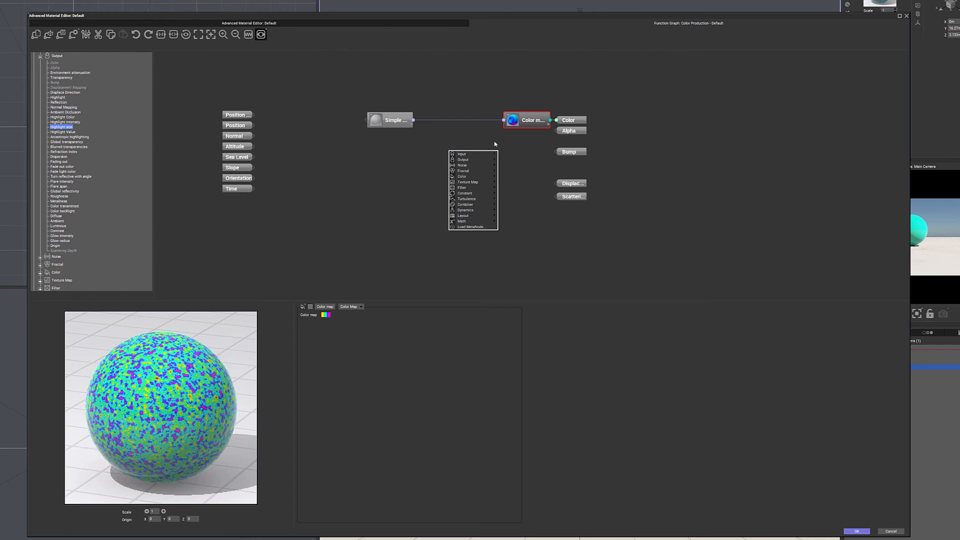
mouse_move(477, 159)
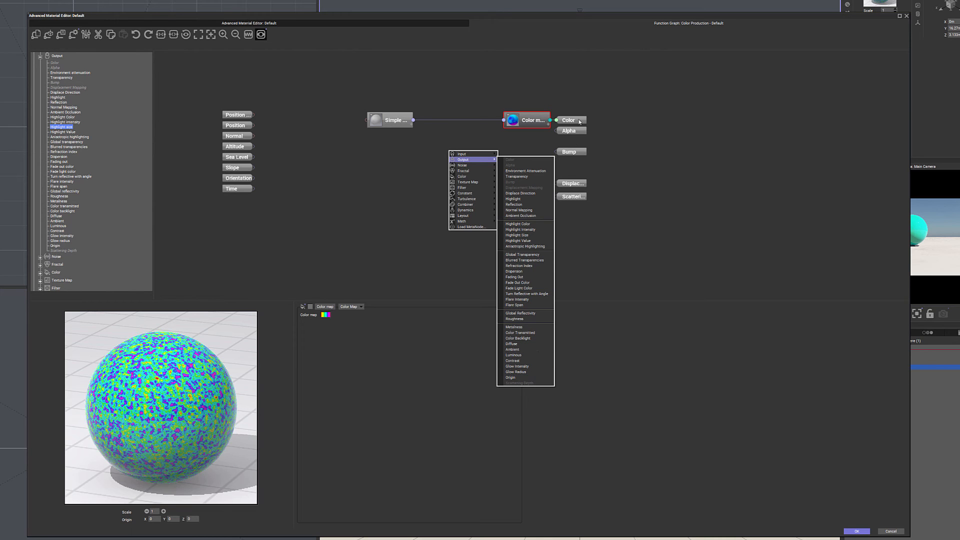
click(631, 152)
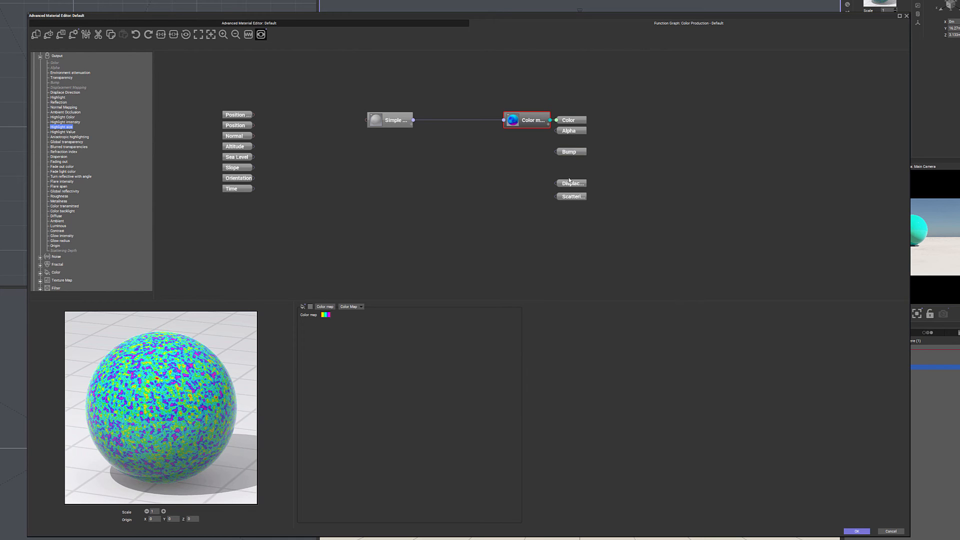
- Move the output nodes farther from the Color Map node and stack Bump, Displacement and Scattering closely beneath Alpha
drag(619, 114, 580, 218)
drag(571, 121, 644, 118)
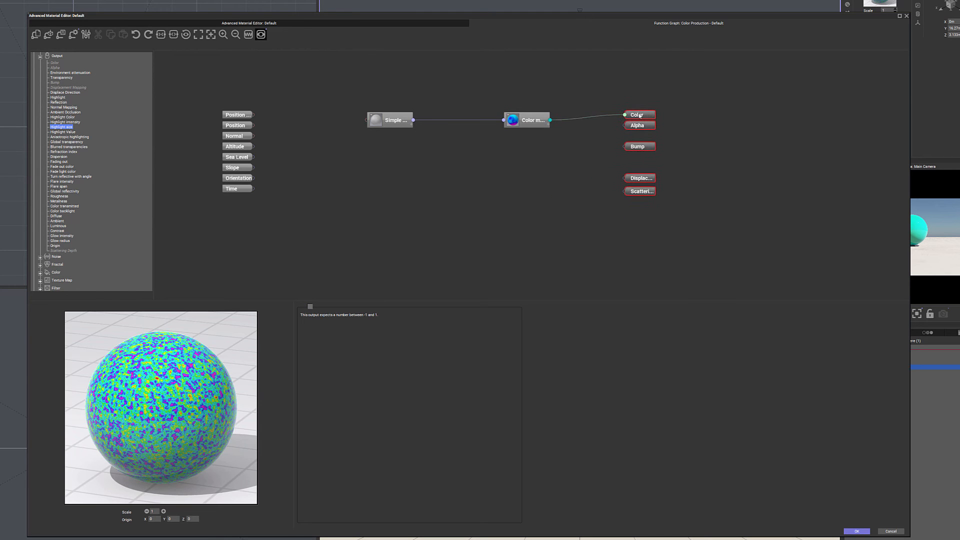
click(693, 142)
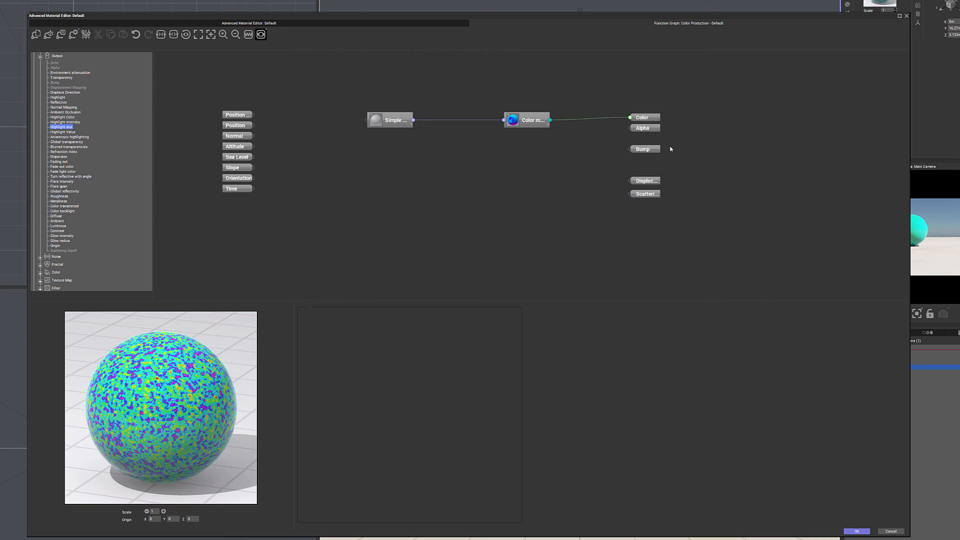
drag(649, 151, 653, 140)
drag(653, 183, 654, 154)
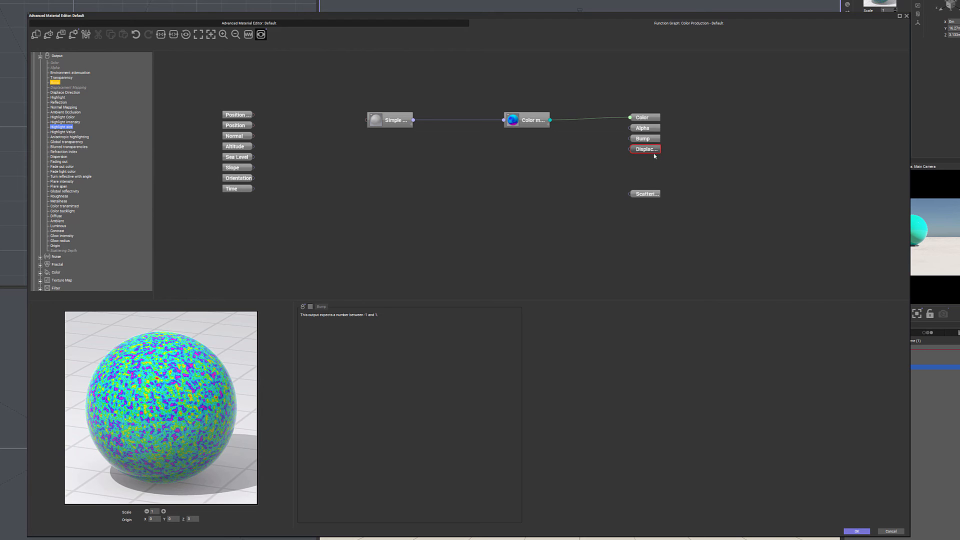
drag(647, 195, 645, 167)
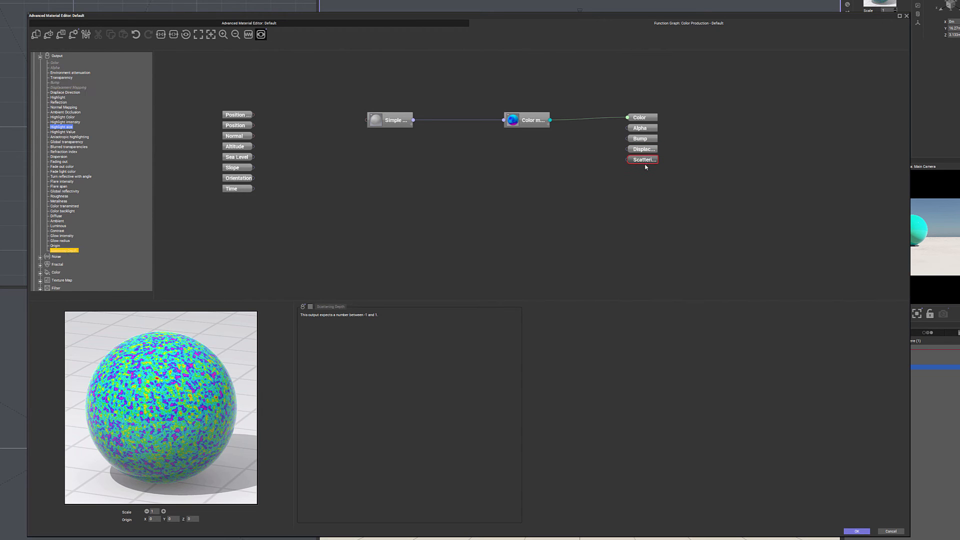
click(624, 191)
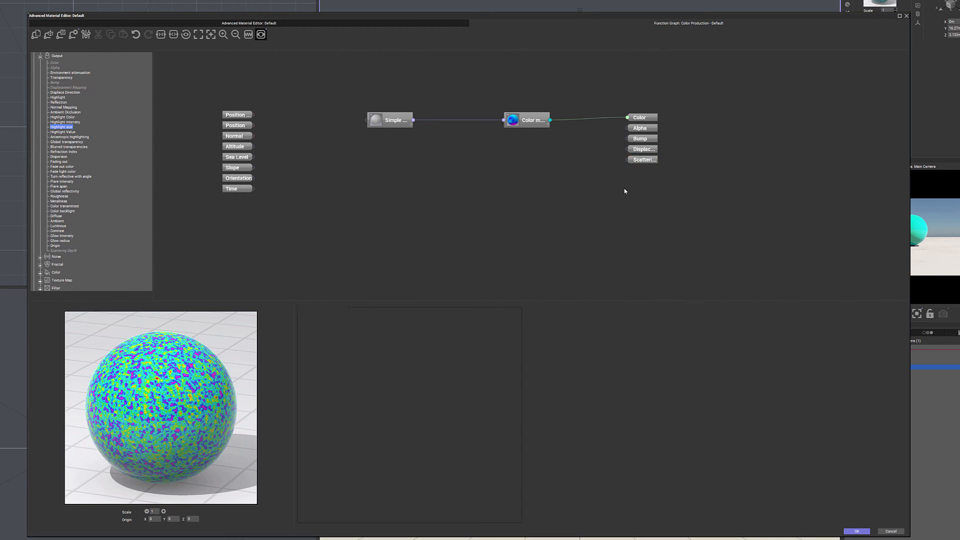
- Check the available Output node types and accept the material edits
right_click(563, 134)
mouse_move(590, 143)
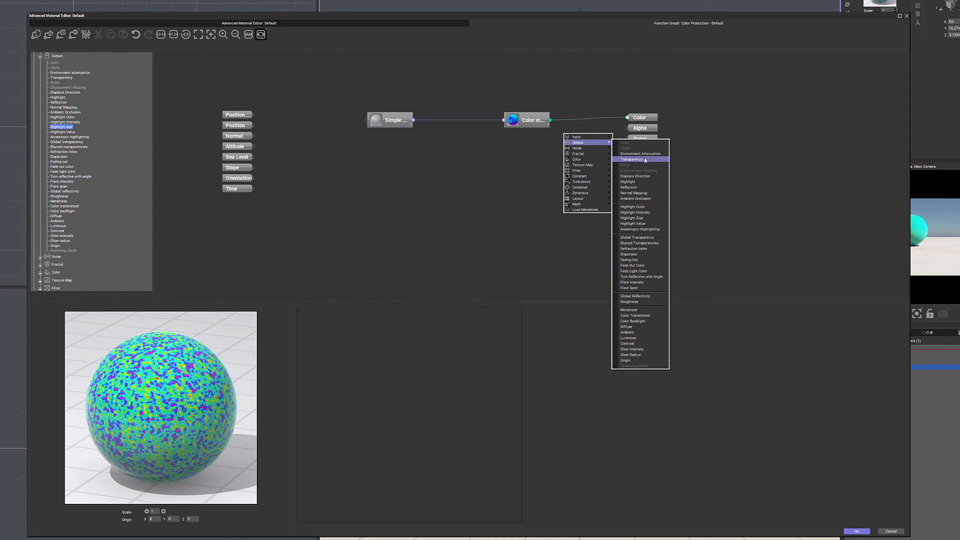
click(708, 157)
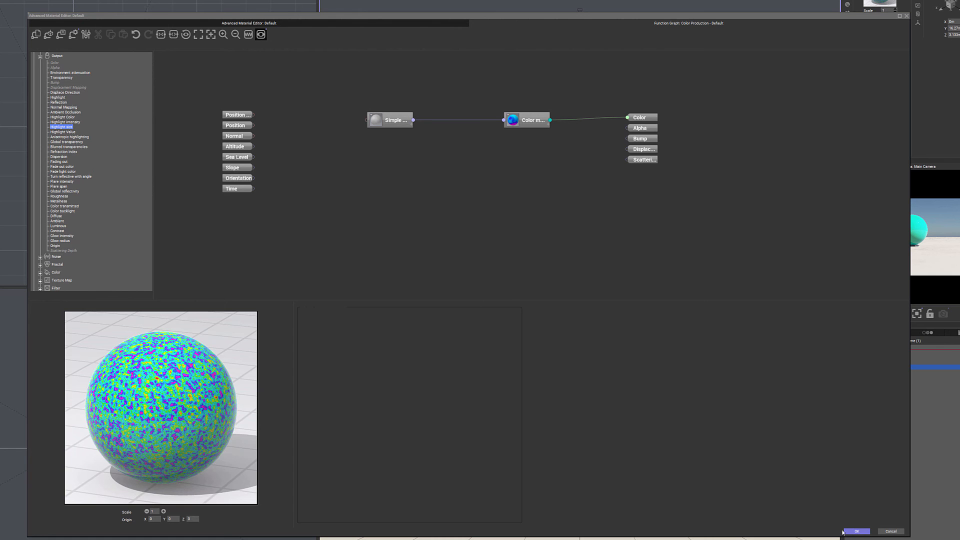
click(855, 531)
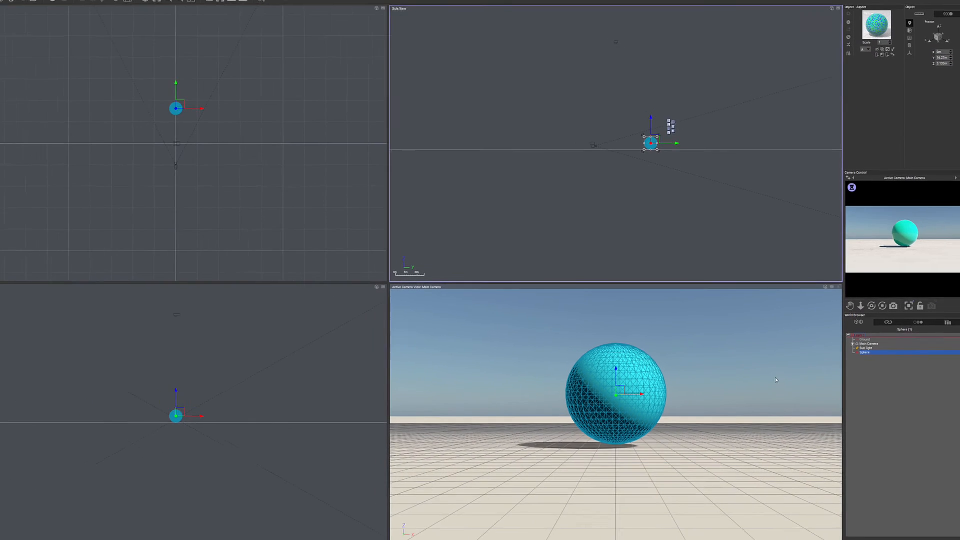
- Open the Sphere's object graph, space its output nodes away from the input nodes, and show the Position output's settings
right_click(870, 346)
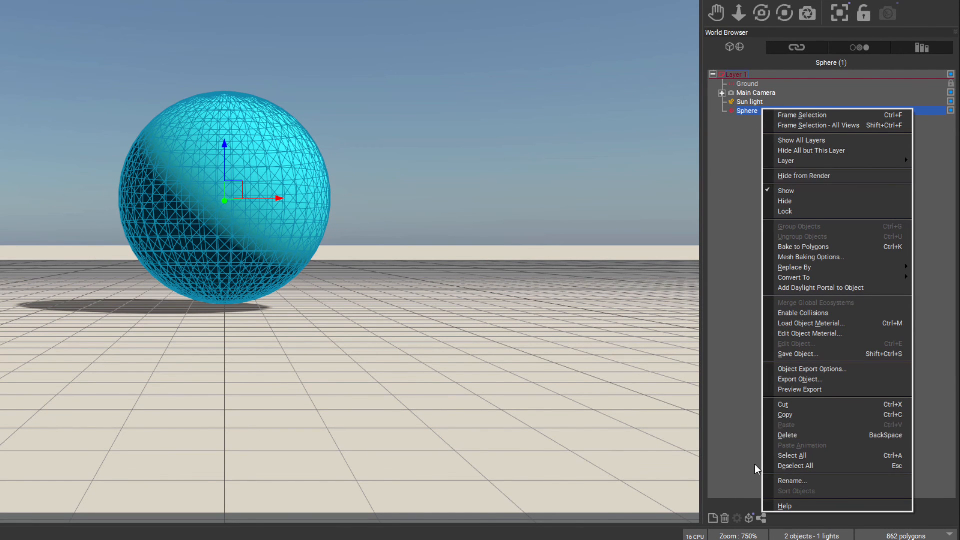
click(743, 479)
click(744, 111)
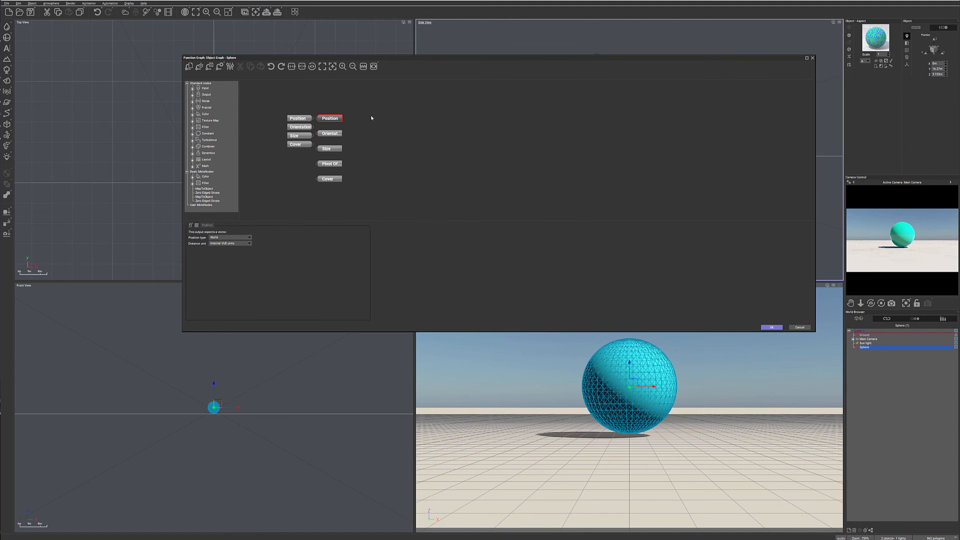
drag(372, 107, 323, 188)
drag(333, 122, 617, 126)
click(653, 133)
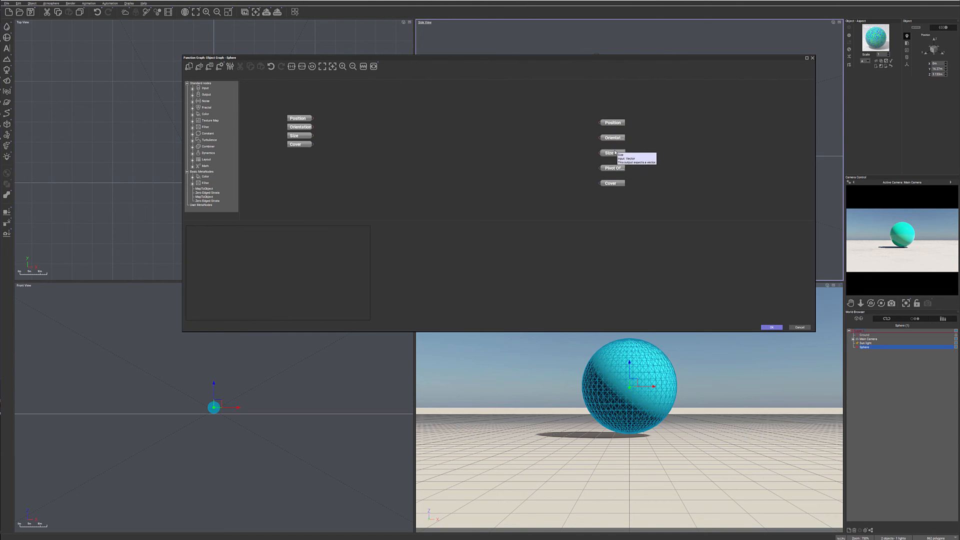
click(618, 183)
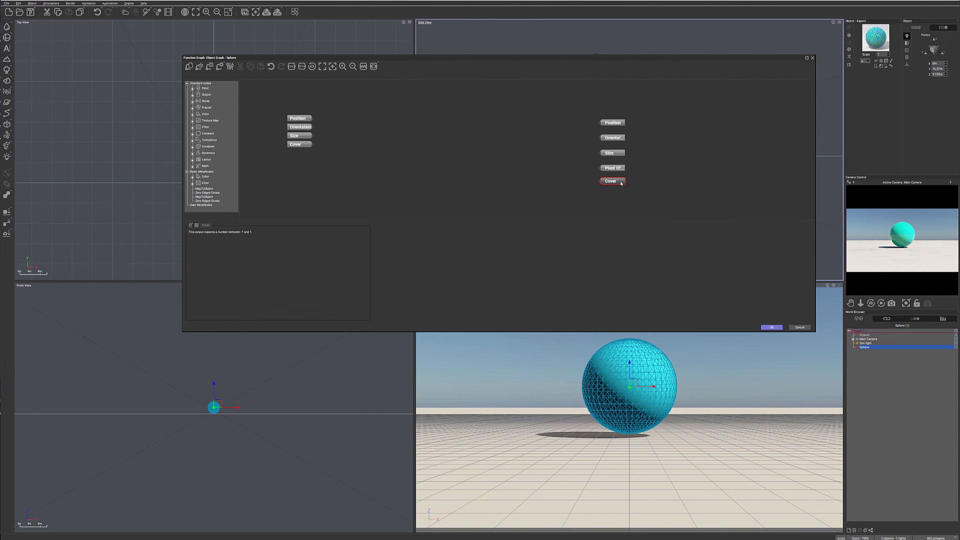
click(618, 123)
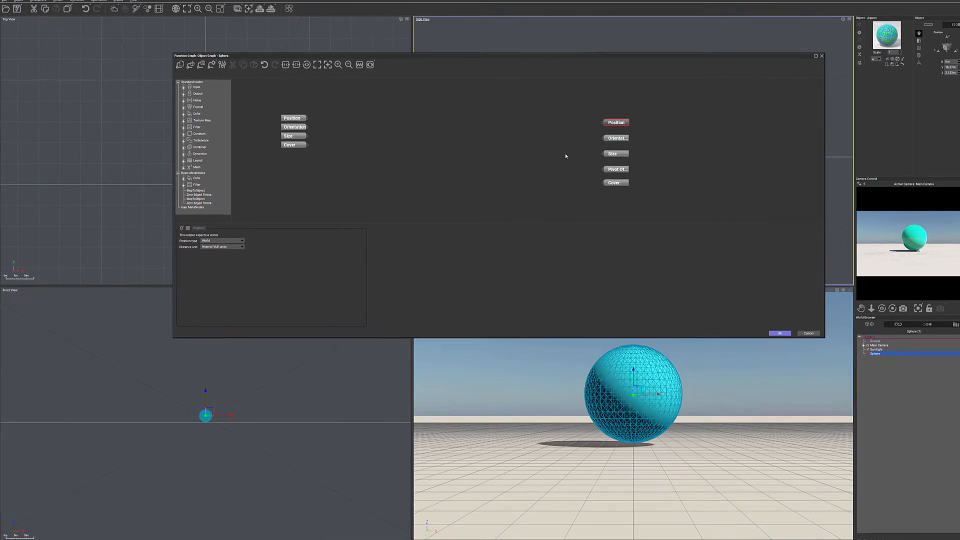
- Add a Custom Dependency output node to the Sphere's graph and place it just below the Cover output
right_click(565, 149)
mouse_move(588, 157)
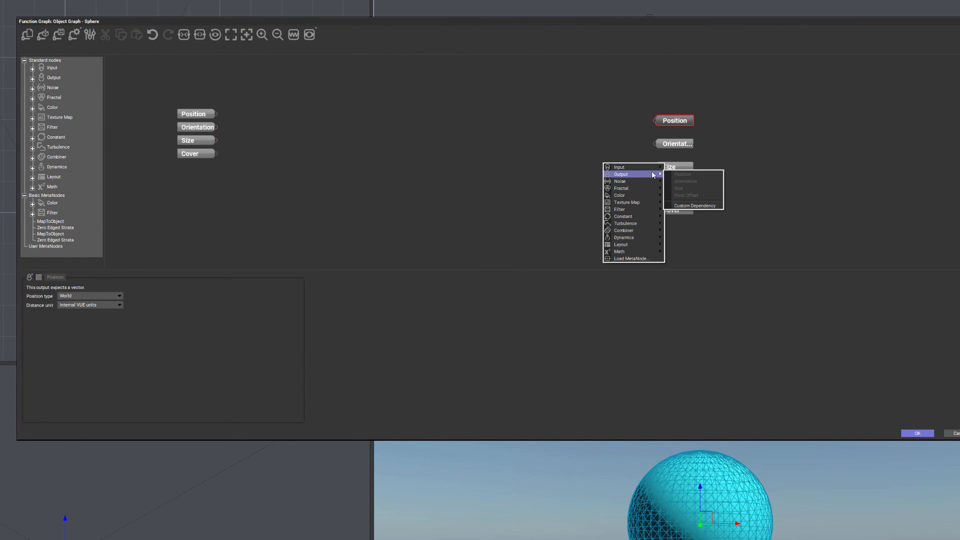
click(713, 207)
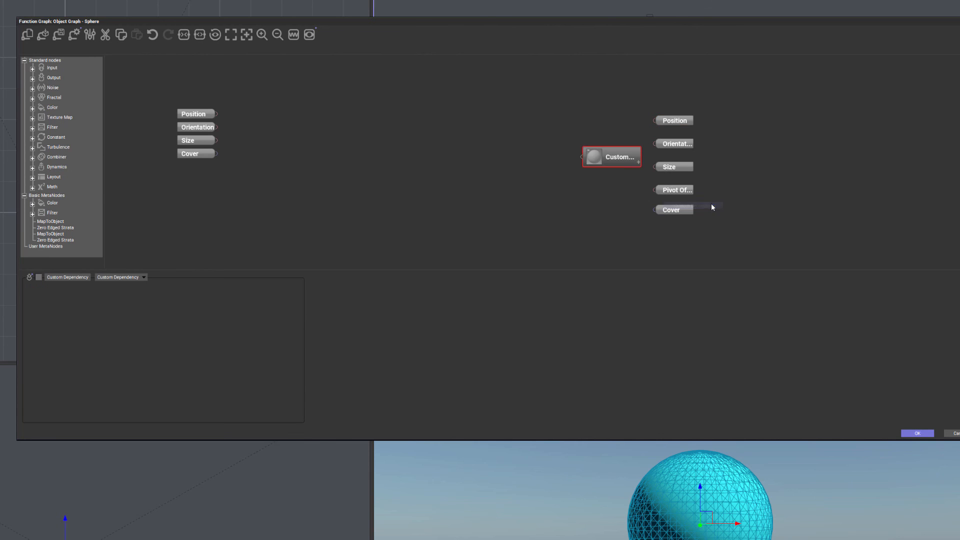
drag(625, 159, 685, 227)
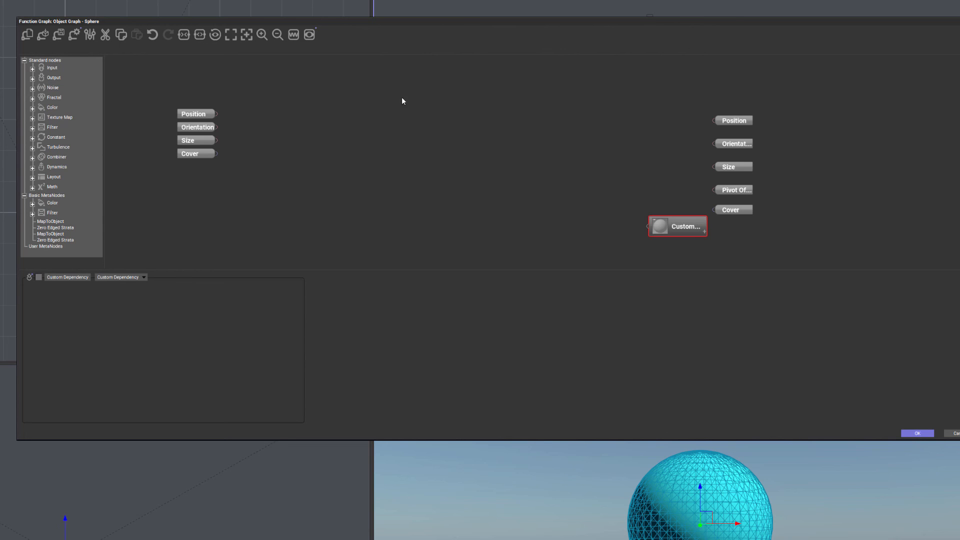
double_click(700, 231)
click(544, 238)
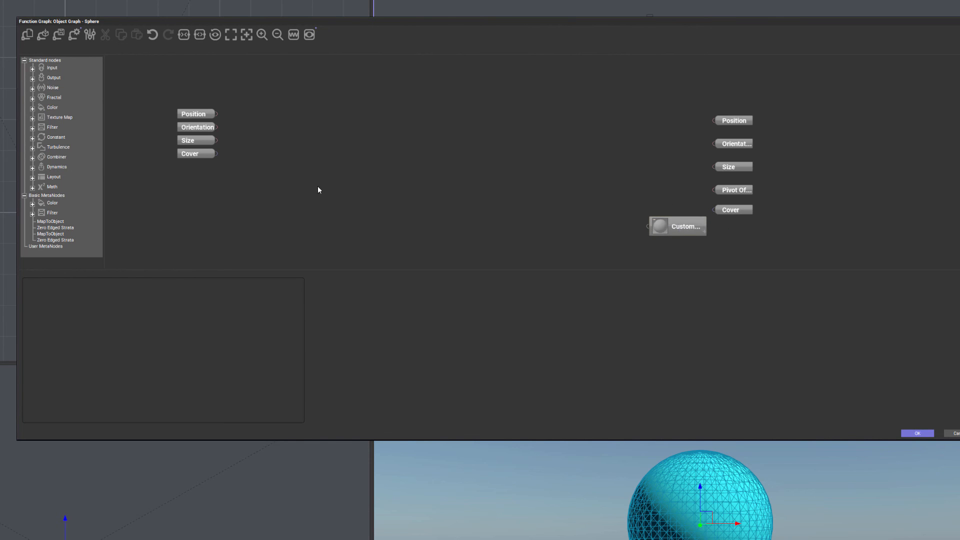
- Add an External Dependency input node to the Sphere's graph
right_click(292, 194)
mouse_move(325, 198)
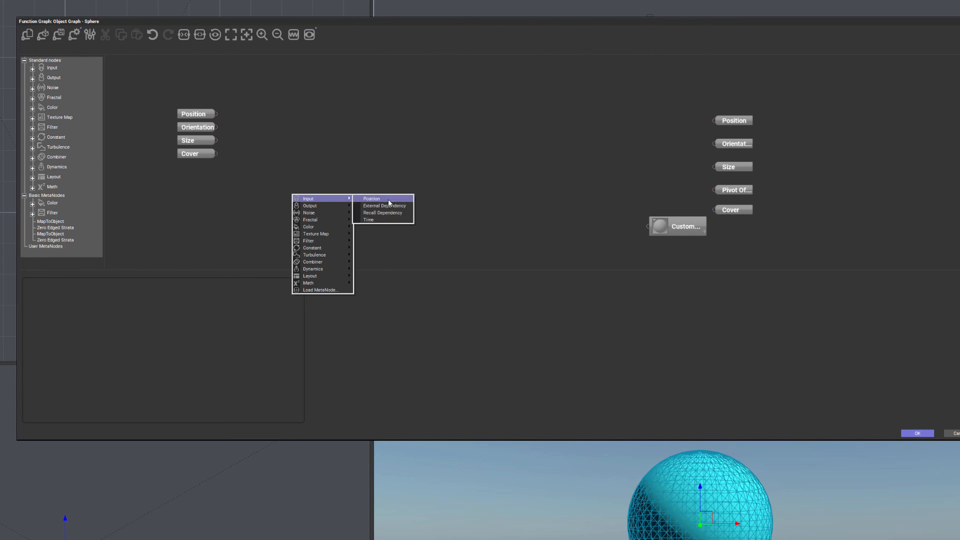
click(409, 209)
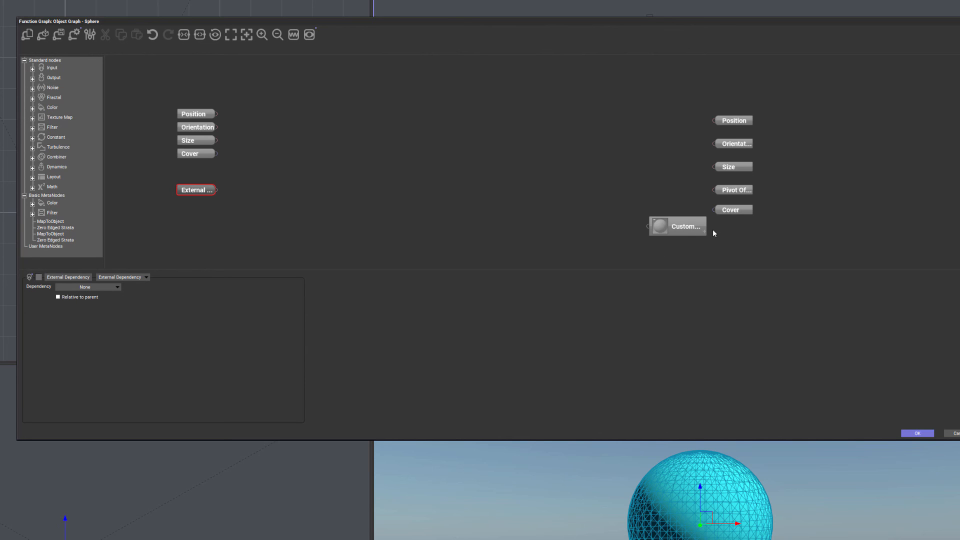
click(696, 220)
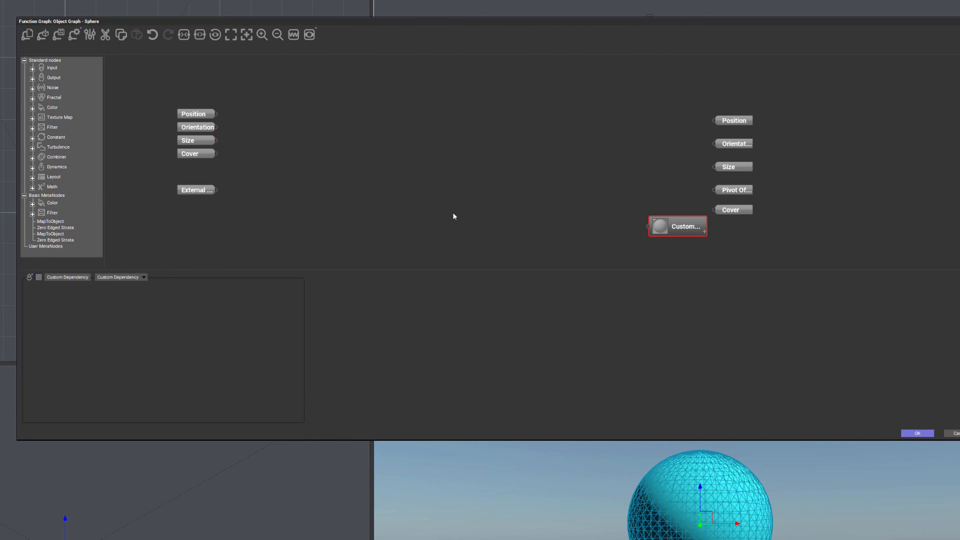
- Set the External Dependency node's dependency to the Sphere's Custom Dependency and select the Custom Dependency node
click(206, 188)
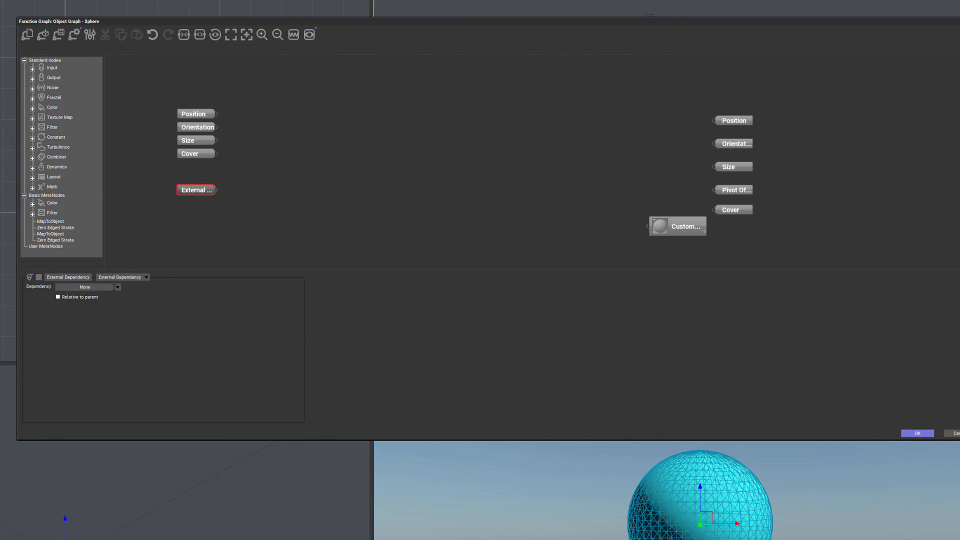
click(118, 287)
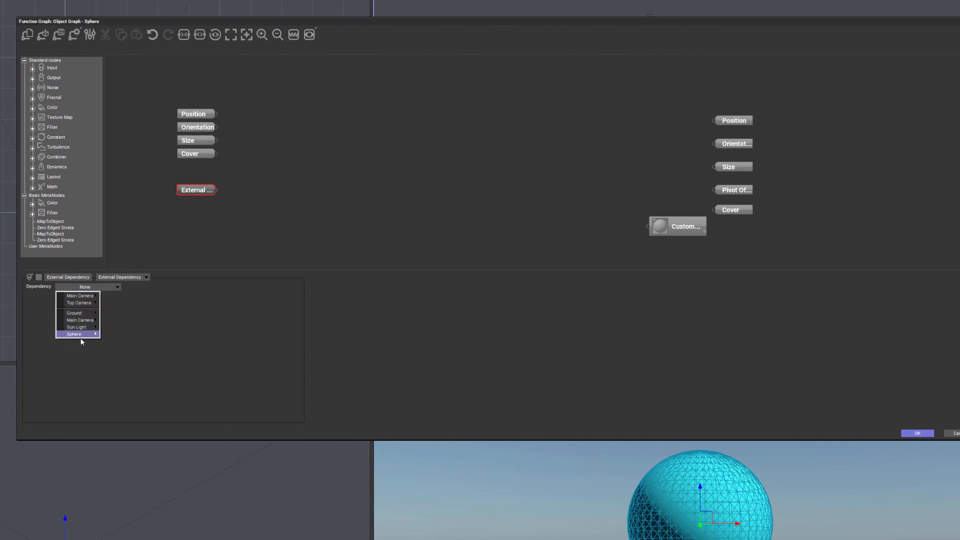
mouse_move(75, 333)
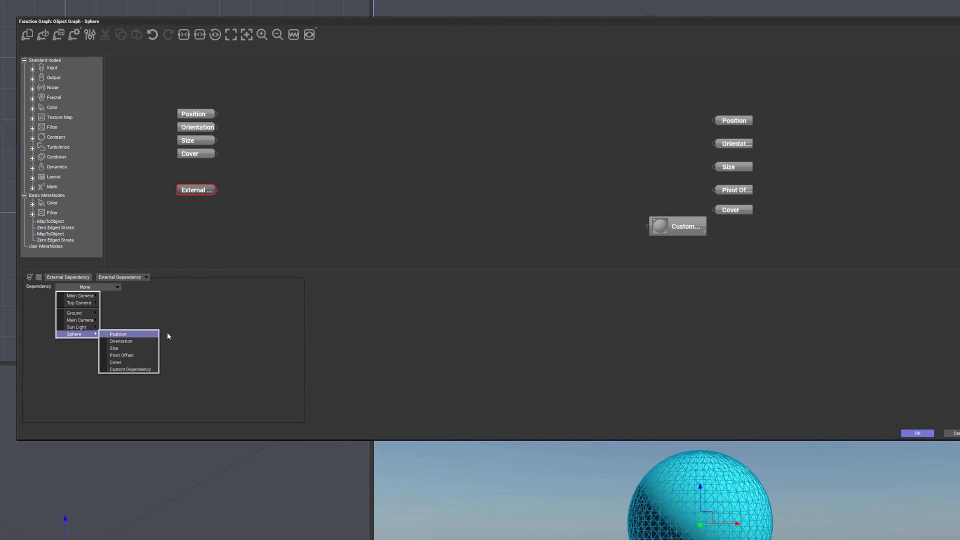
click(129, 369)
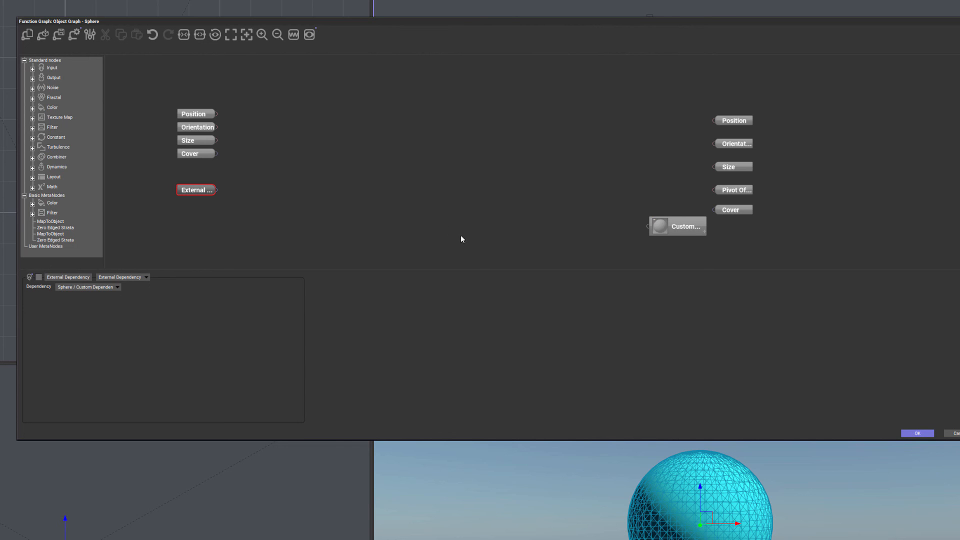
click(682, 226)
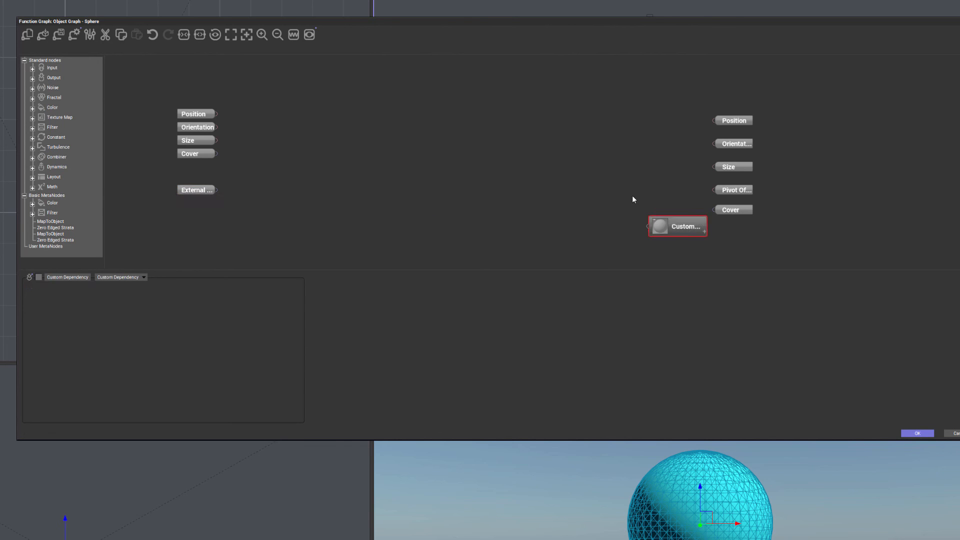